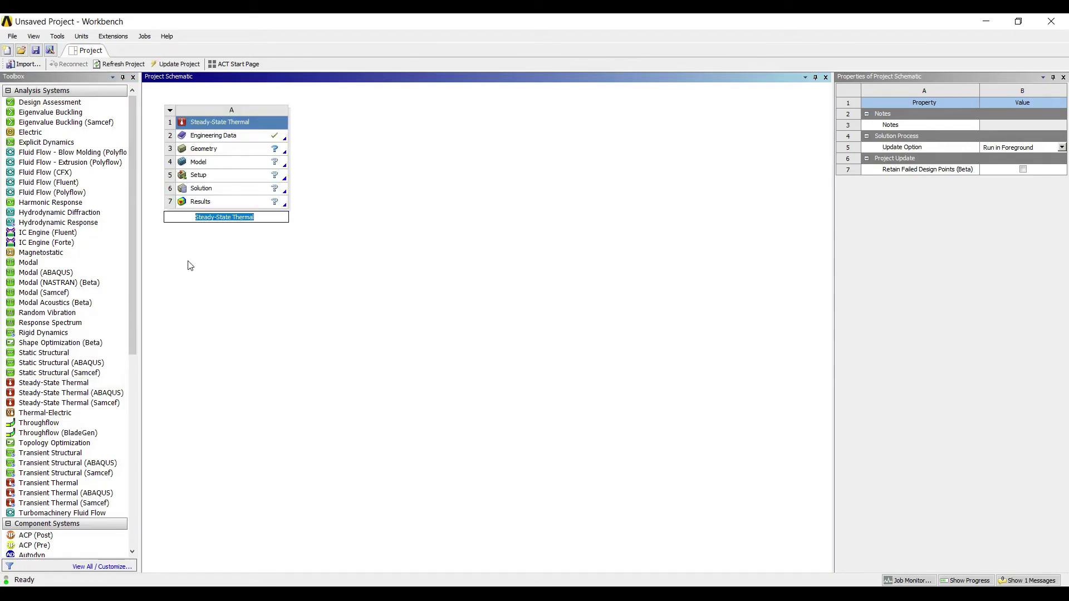
- Rename the Steady-State Thermal system as eg-3
text(eg-3)
click(204, 149)
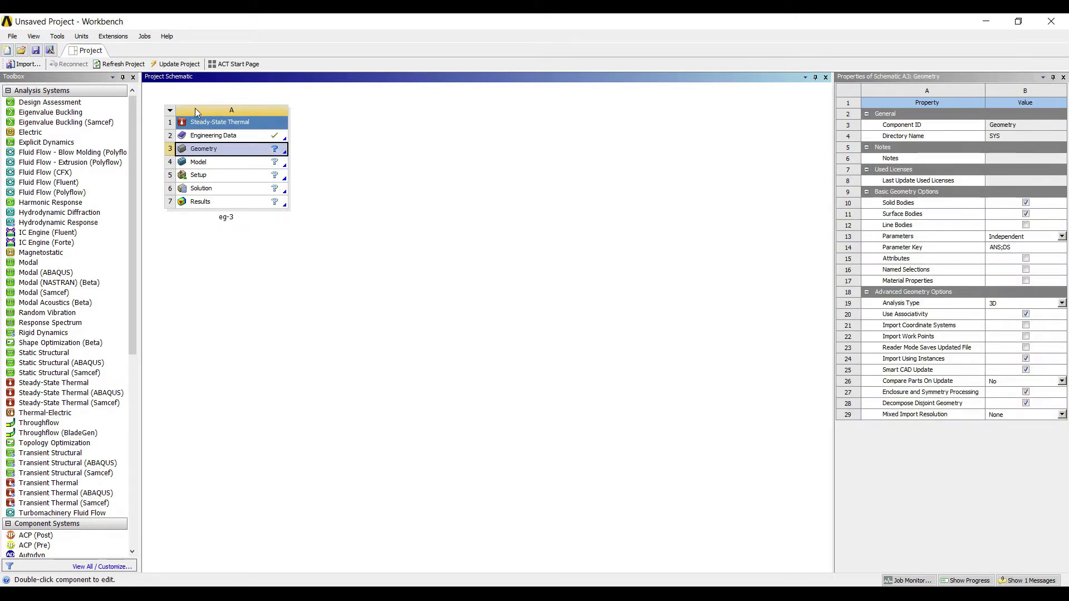
- Examine the General Materials library in the system's engineering data sources, including the Structural Steel entry
double_click(203, 135)
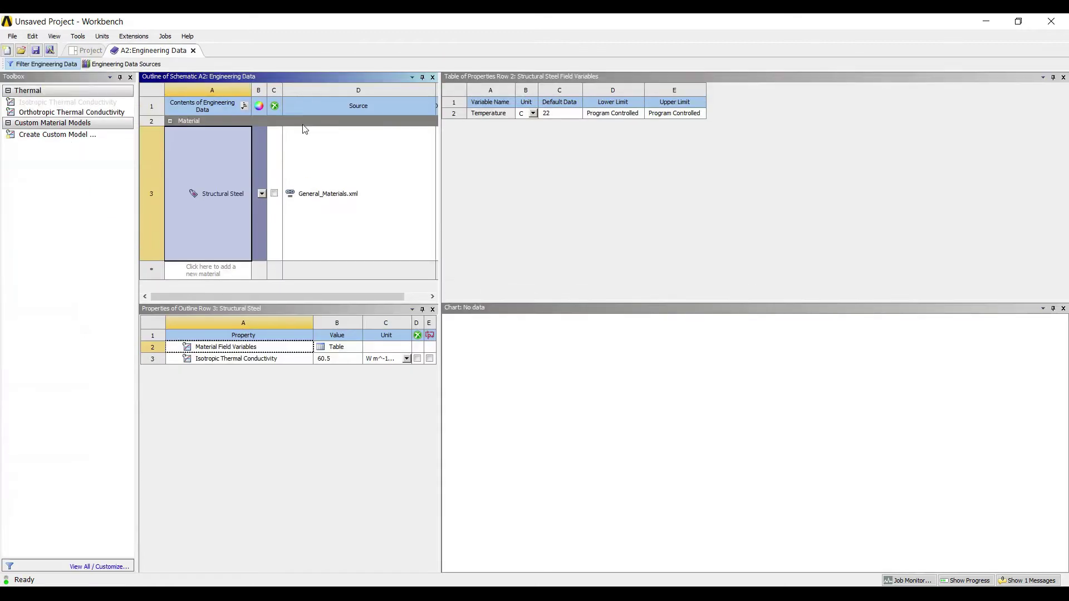
click(102, 63)
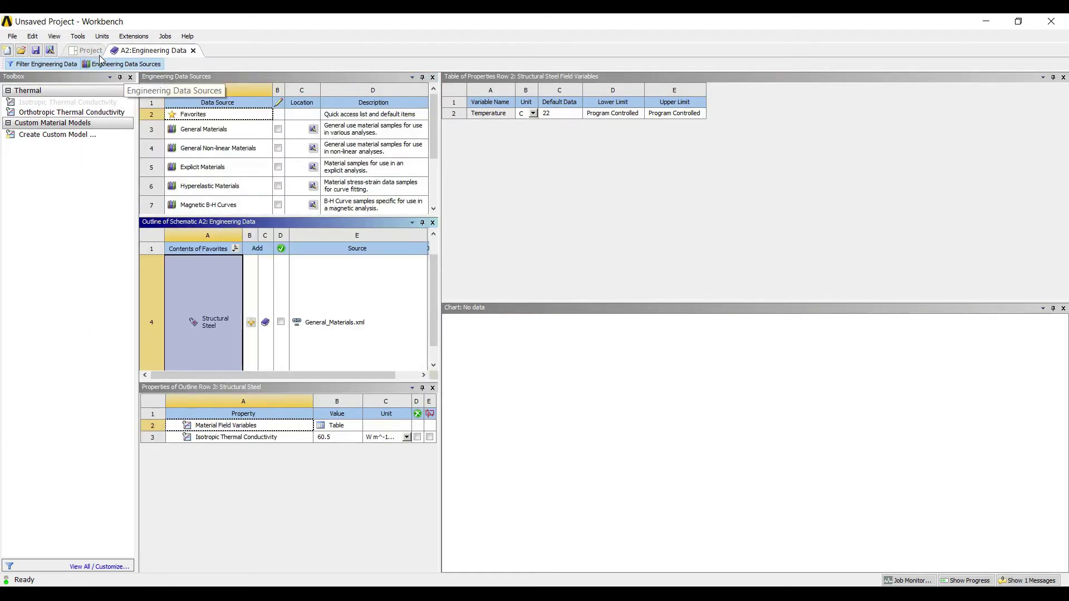
click(179, 129)
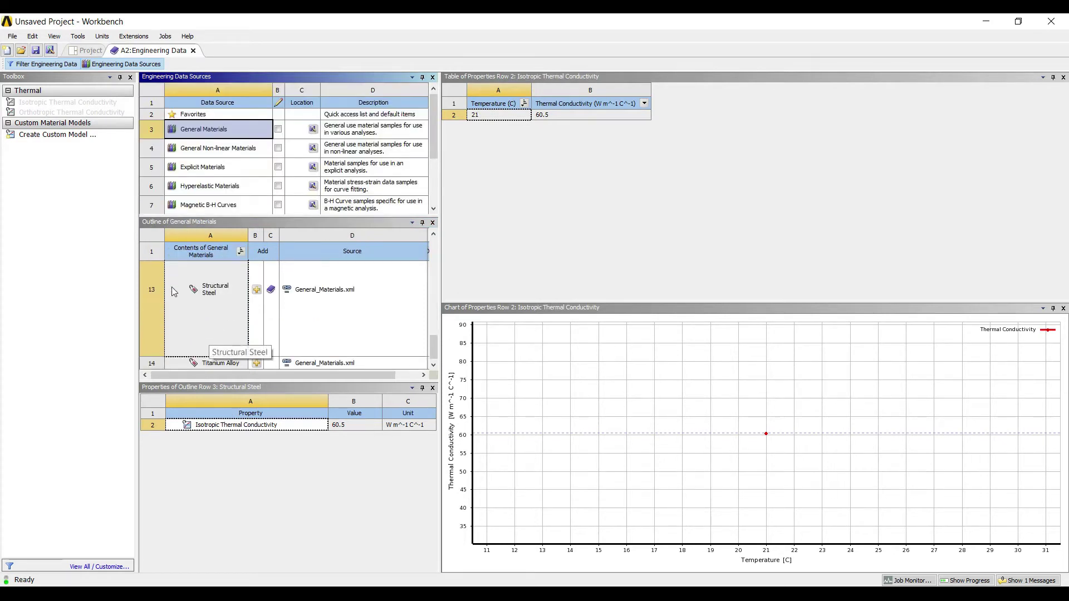
scroll(173, 287, up, 5)
scroll(190, 271, down, 5)
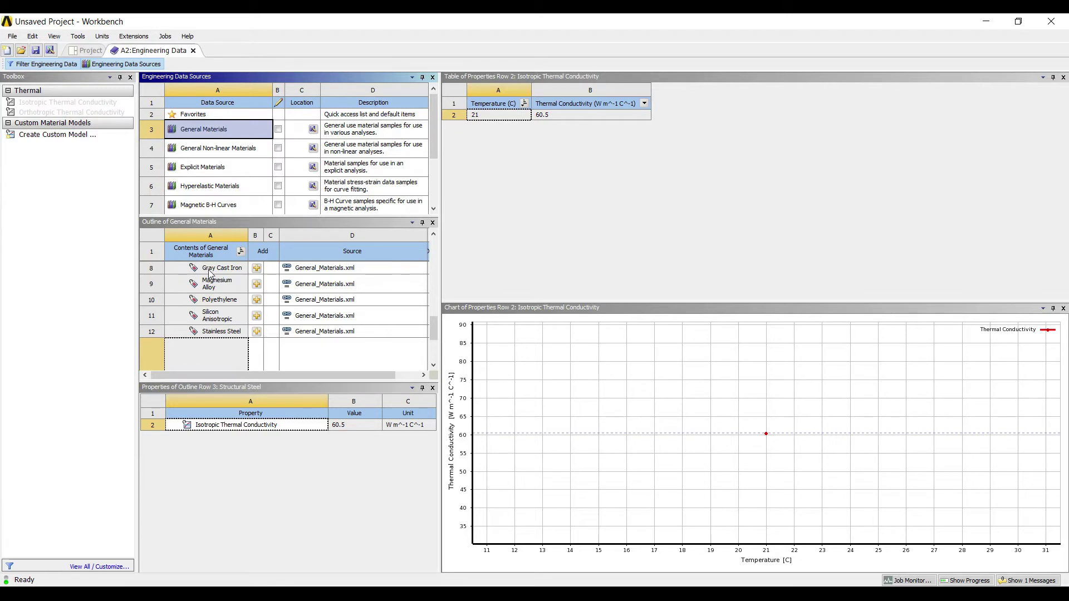
click(204, 269)
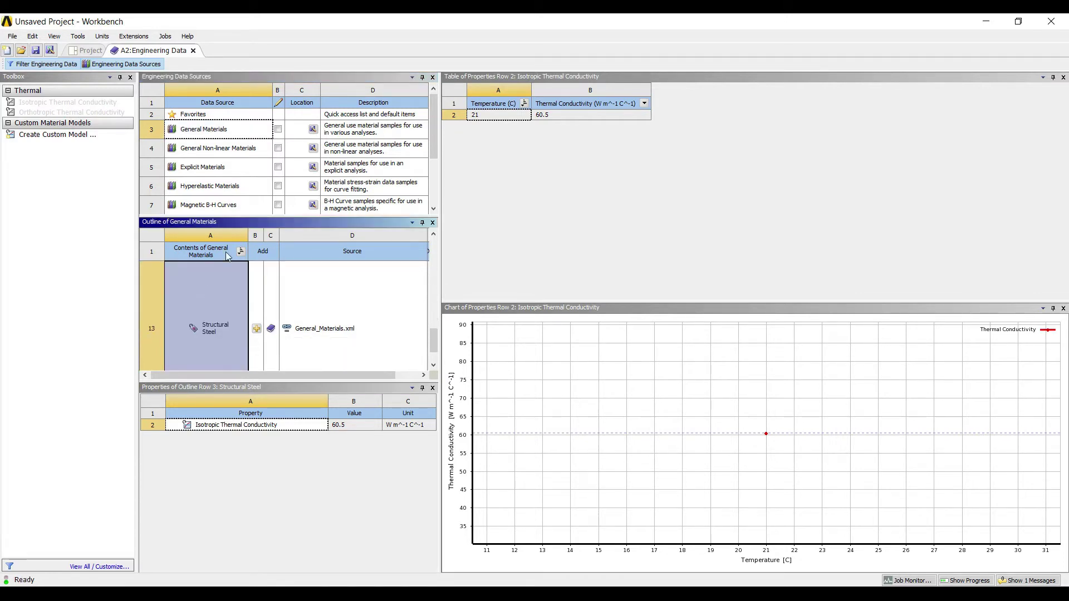
scroll(220, 249, up, 3)
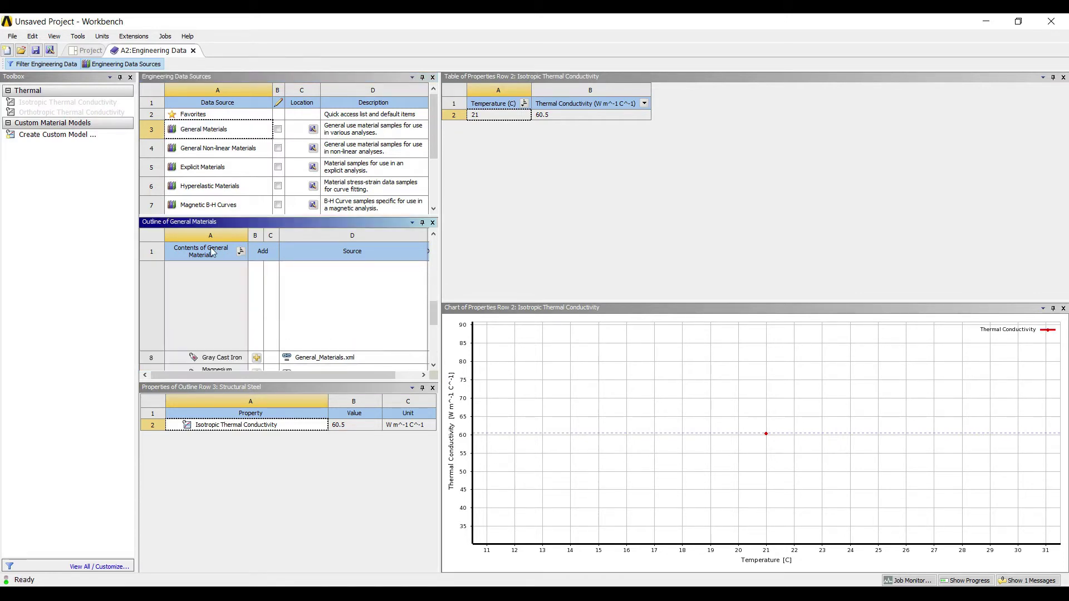
- Return to the project schematic, update the project and create a new DesignModeler geometry for the thermal system
click(87, 51)
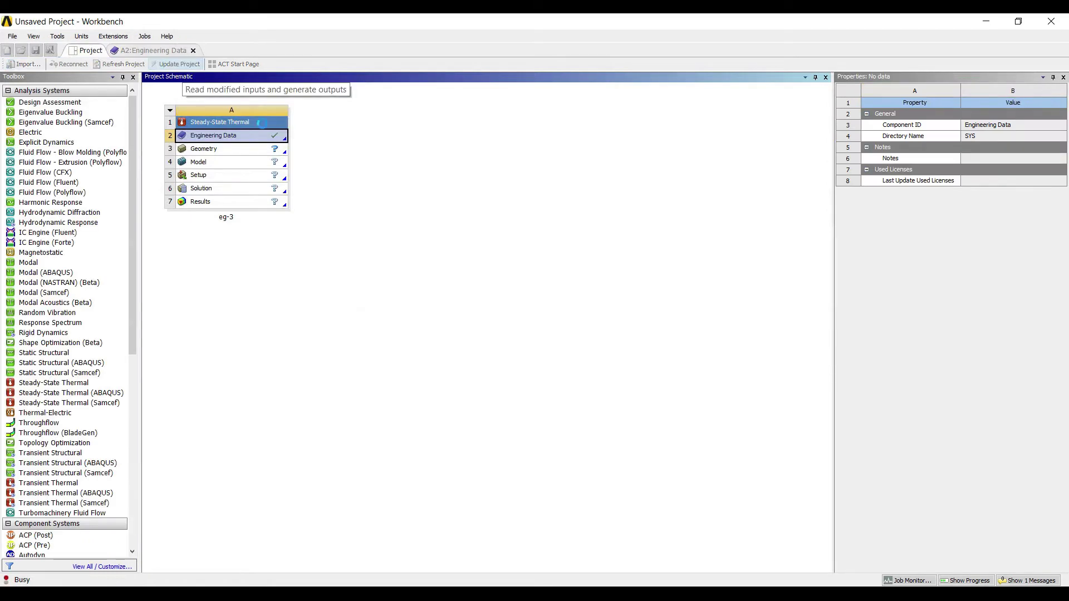
click(178, 64)
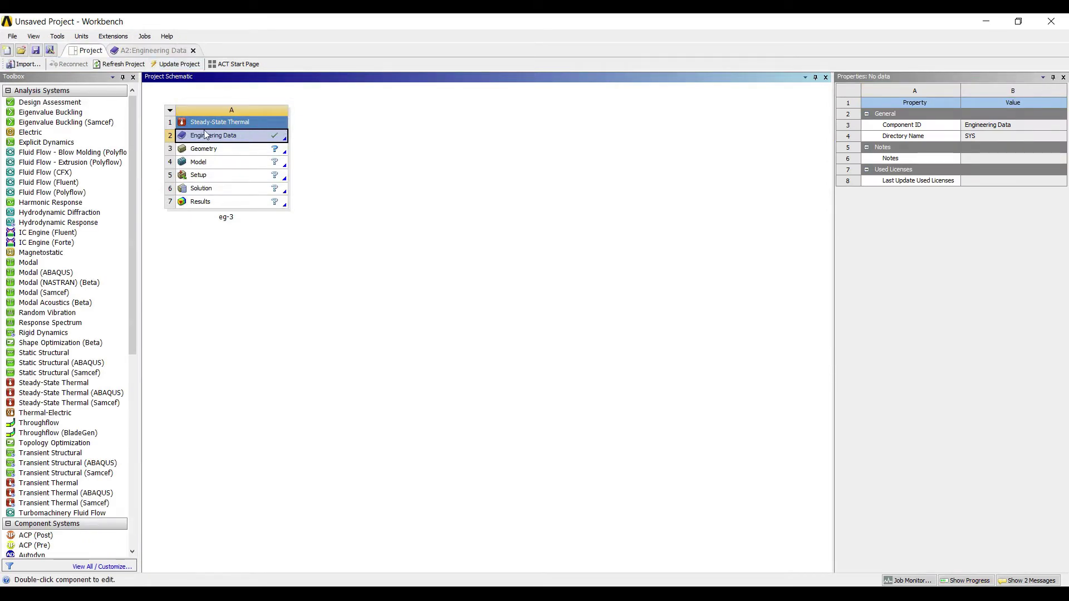
key(Down)
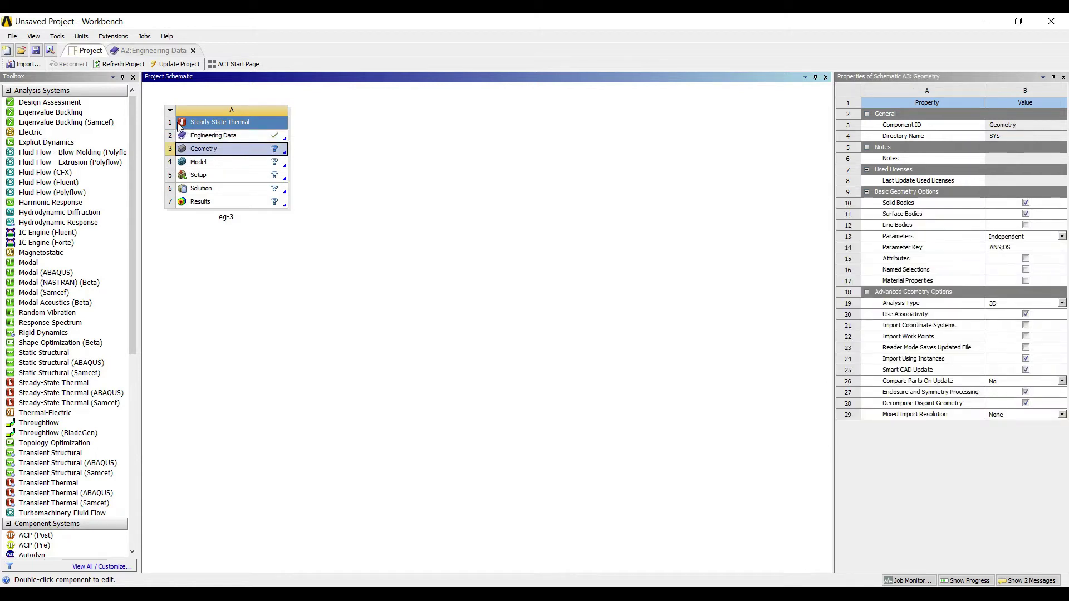
right_click(221, 150)
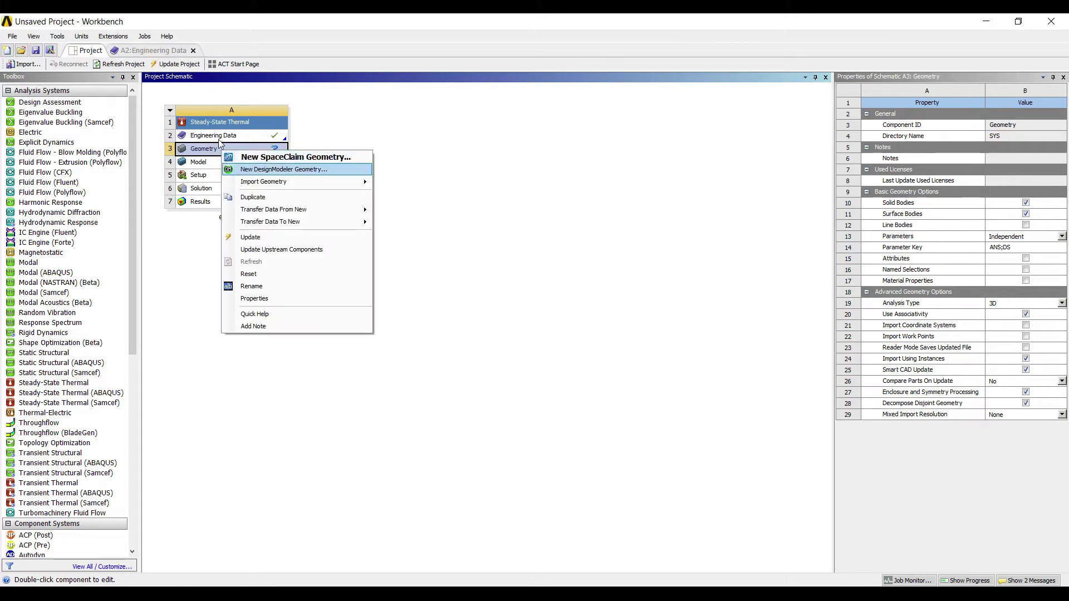
key(Return)
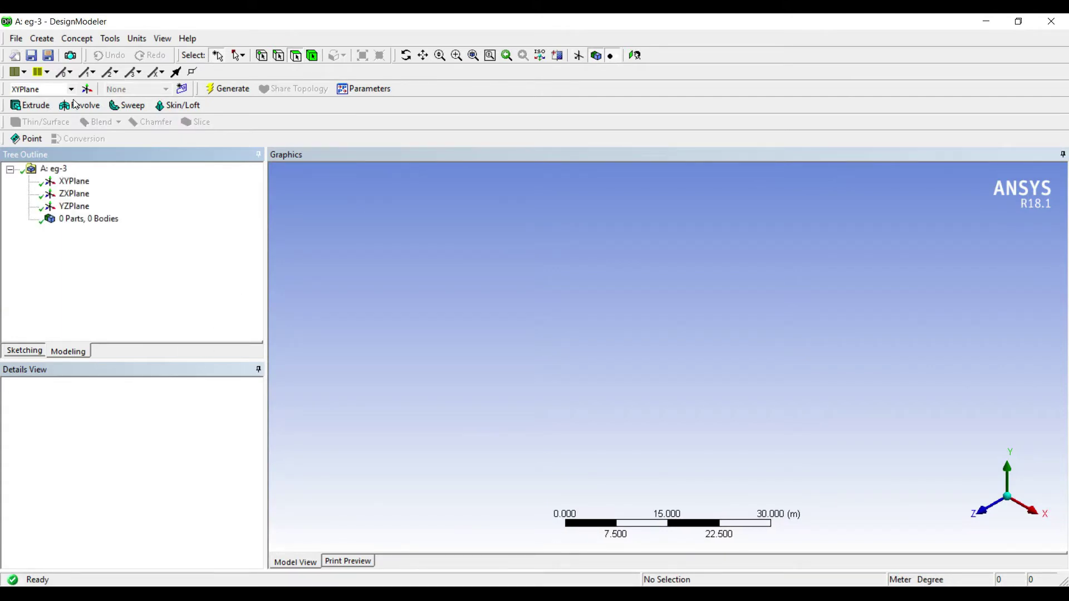
- Set the length unit to millimetres and start sketching on the XYPlane, viewed face-on
click(137, 39)
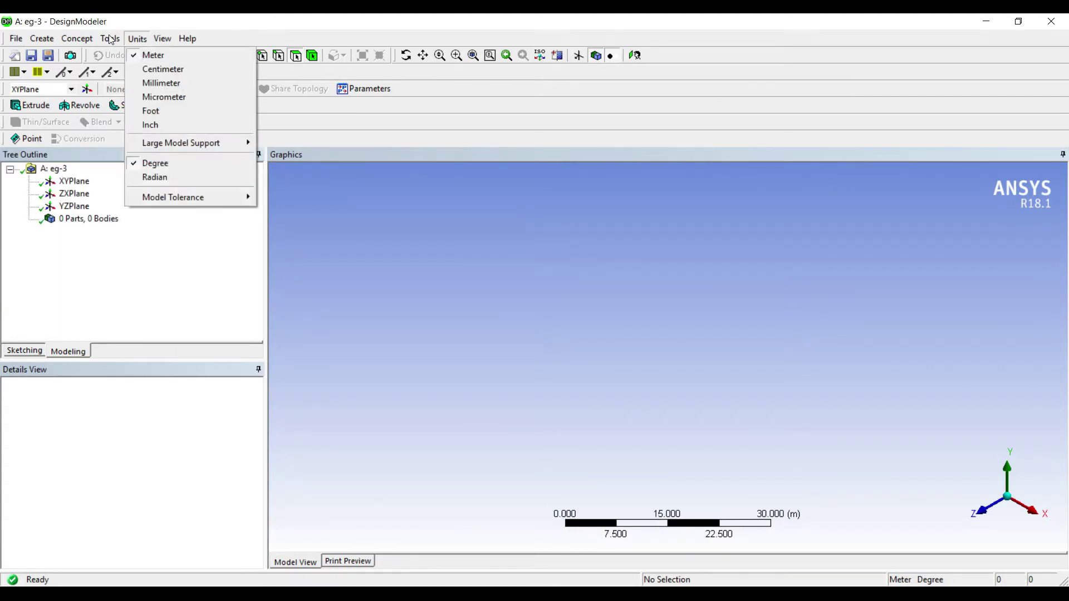
click(144, 82)
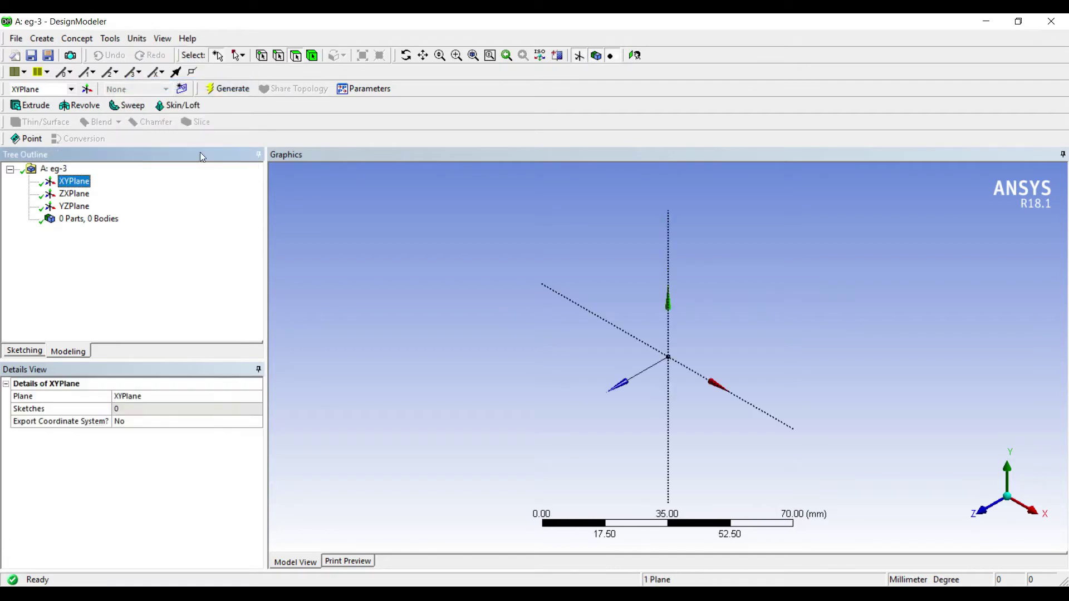
click(634, 55)
click(24, 351)
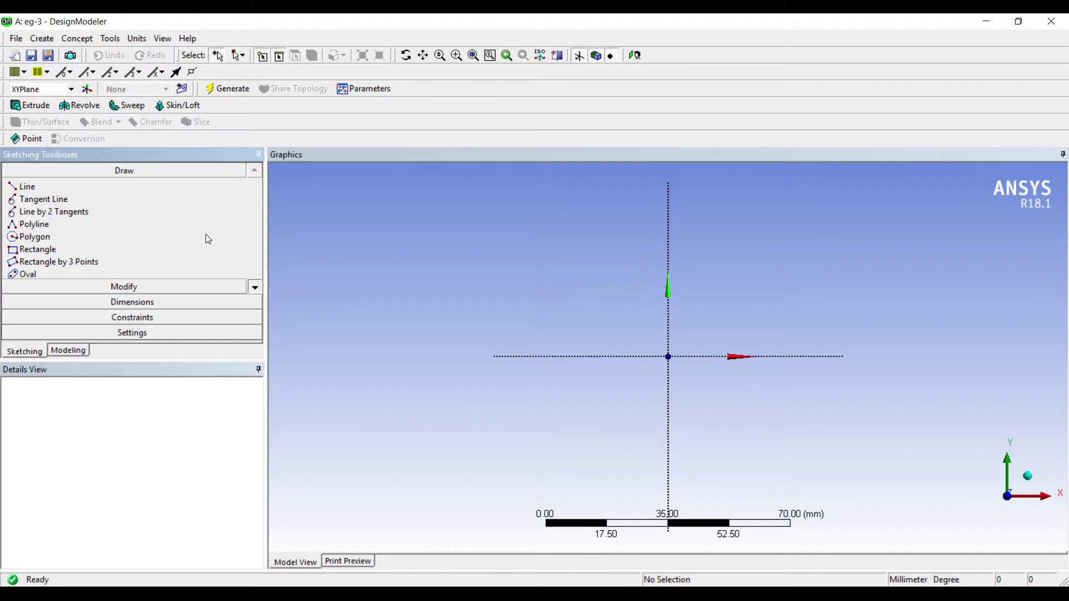
- Sketch two concentric circles centred on the origin, about 54 mm and 74 mm in diameter
scroll(206, 234, down, 1)
click(31, 262)
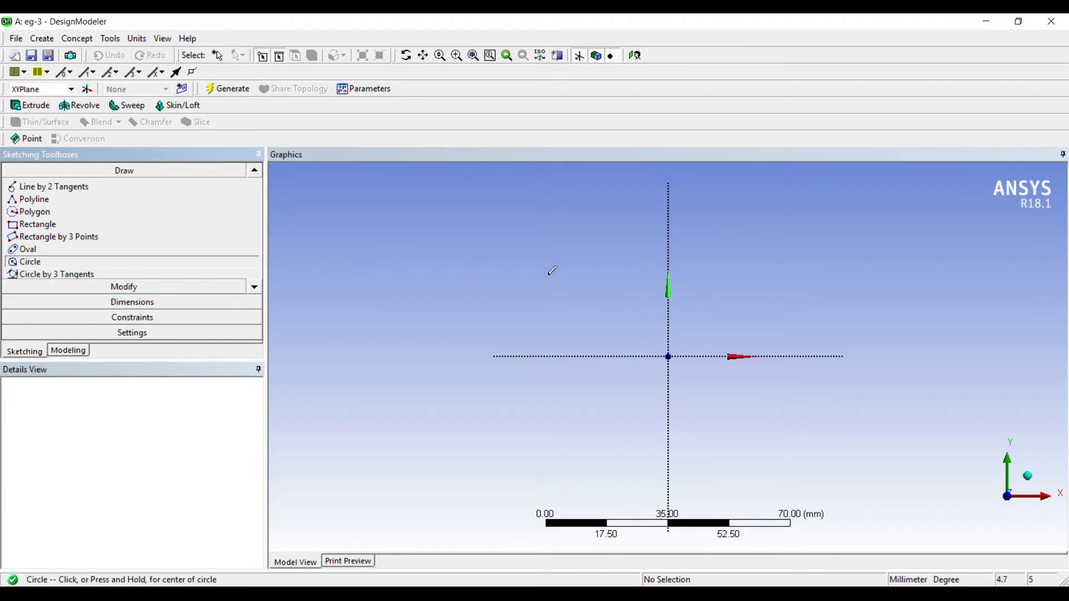
click(668, 356)
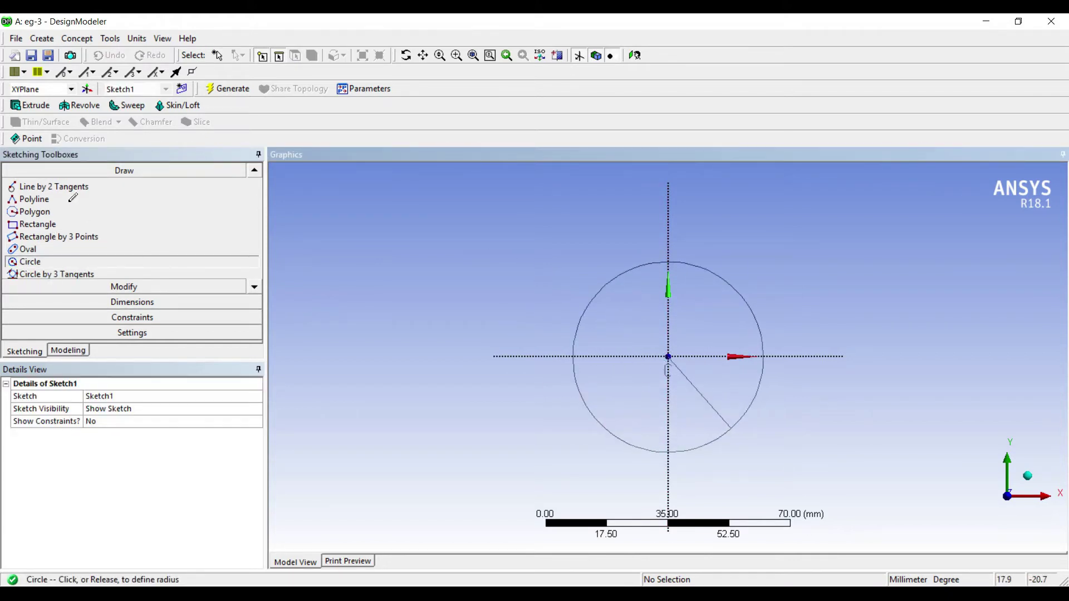
click(730, 429)
click(668, 340)
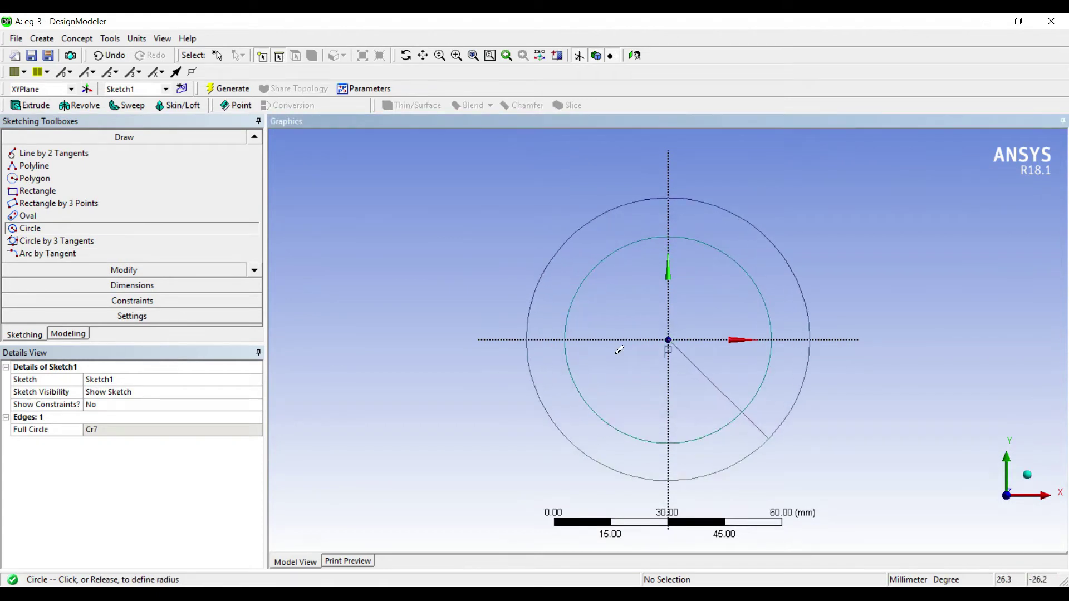
click(769, 438)
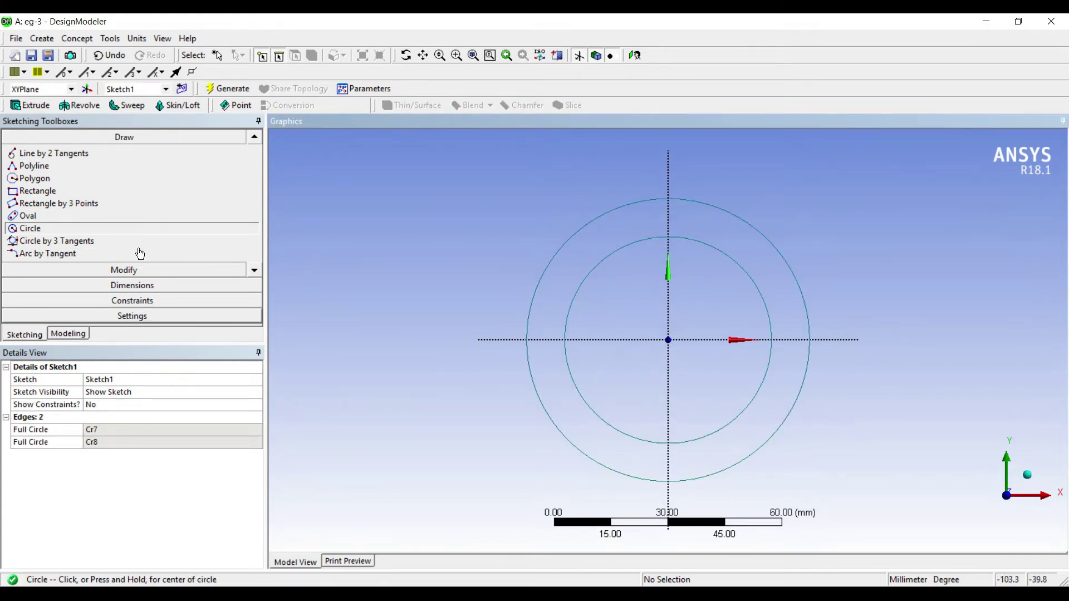
- Add general diameter dimensions to the outer circle and the inner circle
click(132, 285)
click(601, 214)
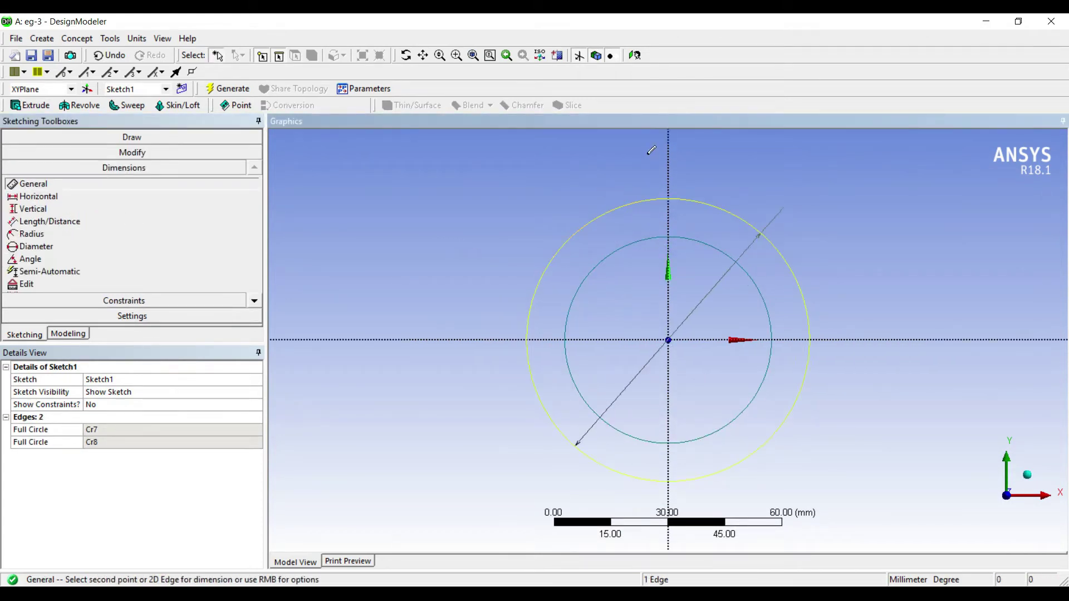
click(651, 149)
click(662, 237)
click(708, 228)
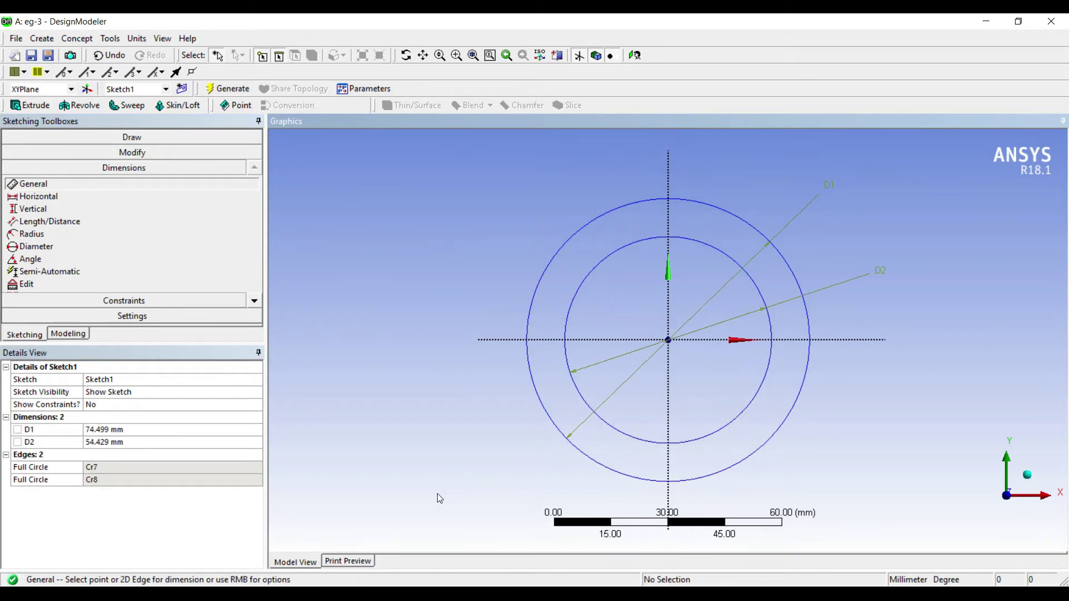
- Check the cylinder diameters in the problem PDF, and set the outer circle to 180 mm and the inner circle to 100 mm
key(alt+Tab)
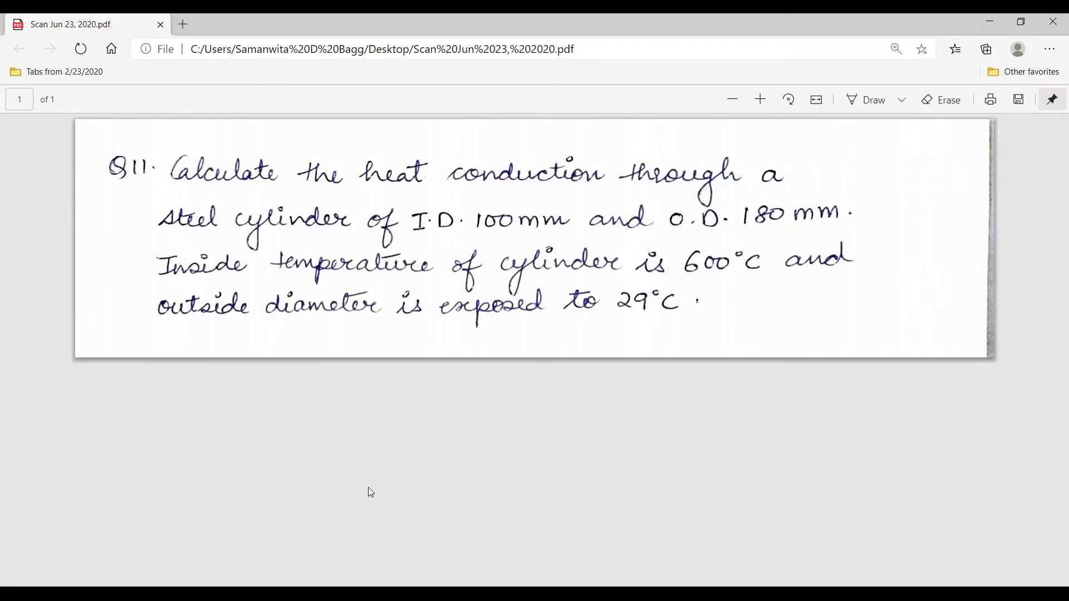
key(alt+Tab)
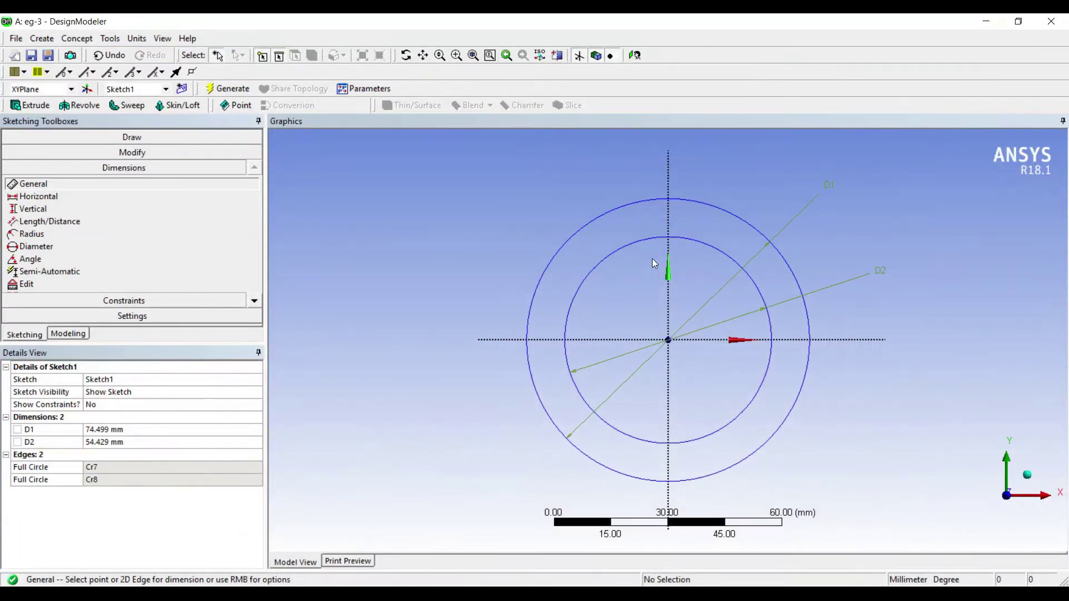
click(116, 430)
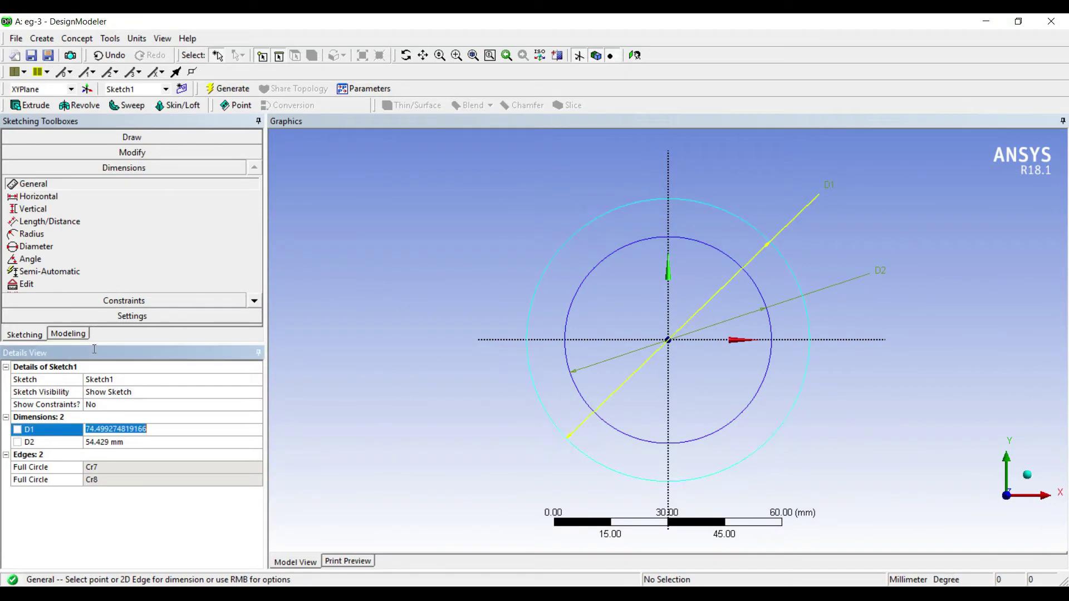
text(180)
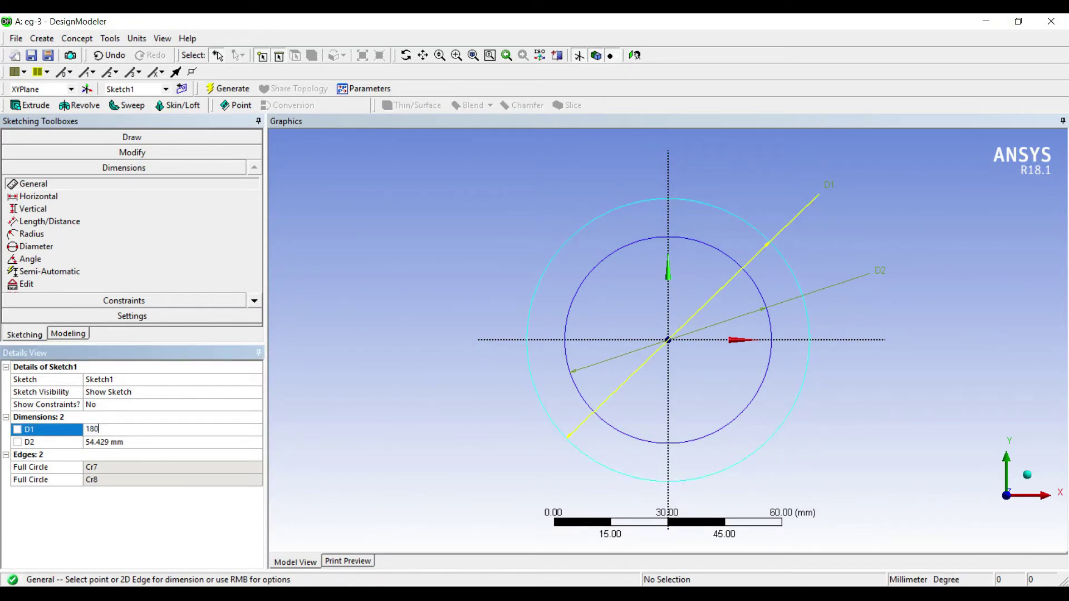
key(Return)
click(115, 442)
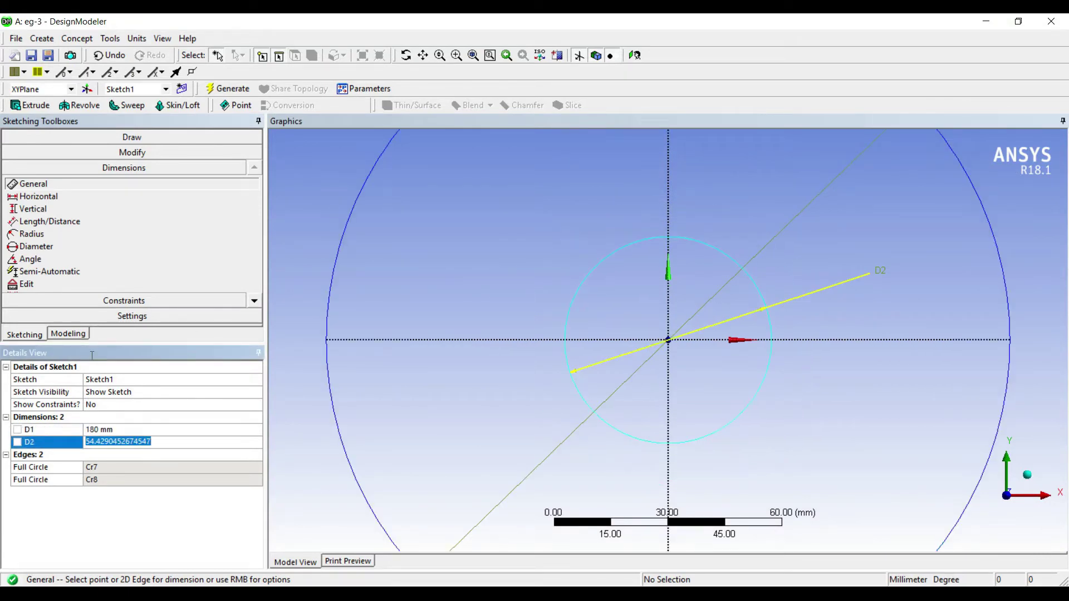
text(100)
key(Return)
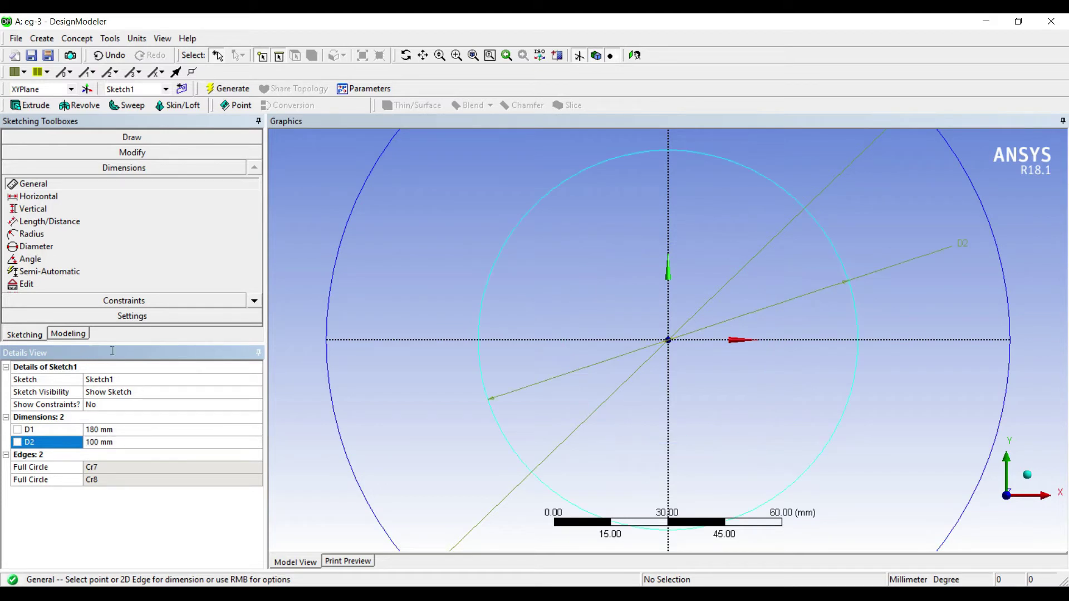
- Extrude the two-circle sketch 30 mm in the normal direction as added material and generate the hollow cylinder
click(506, 56)
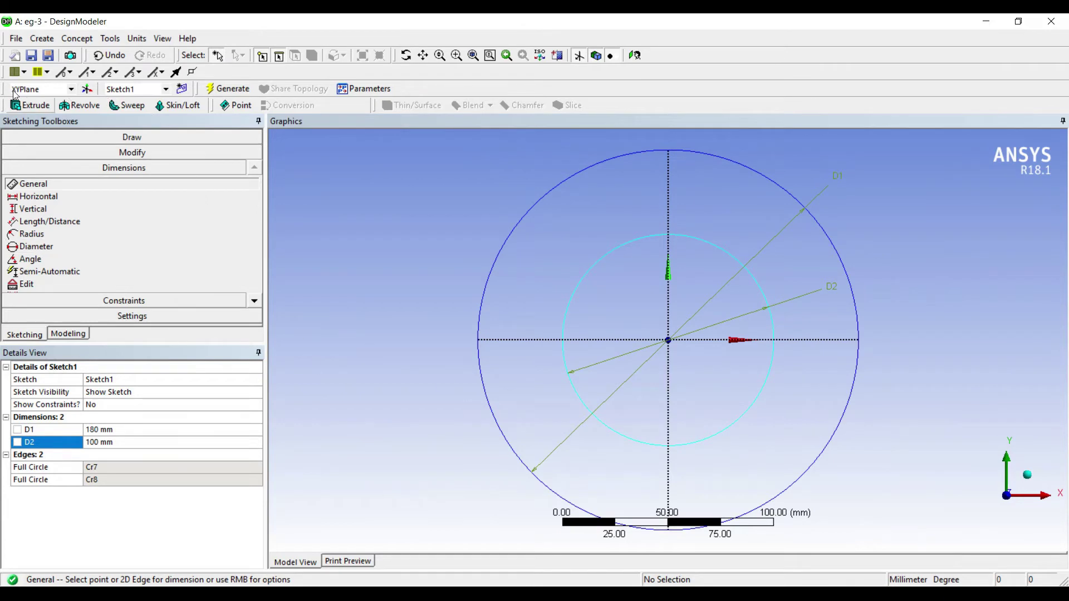
click(29, 105)
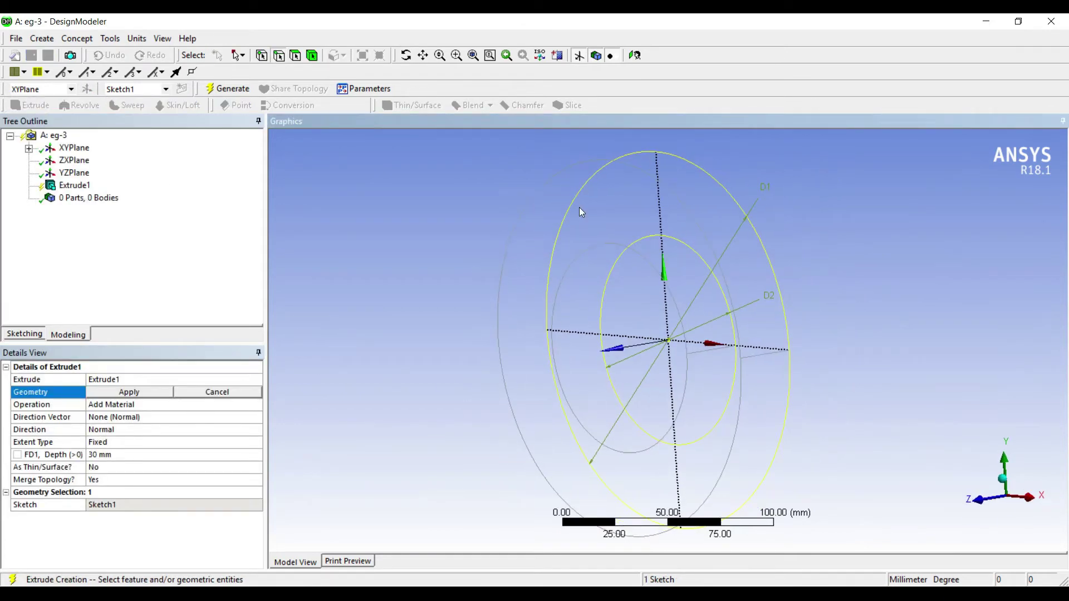
click(129, 392)
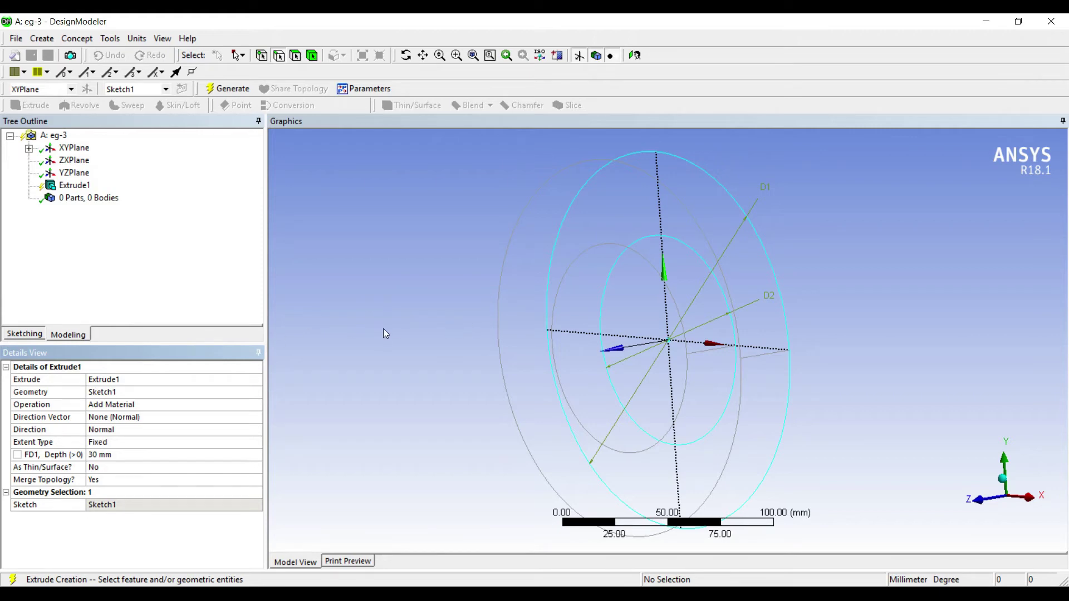
middle_drag(440, 346, 565, 334)
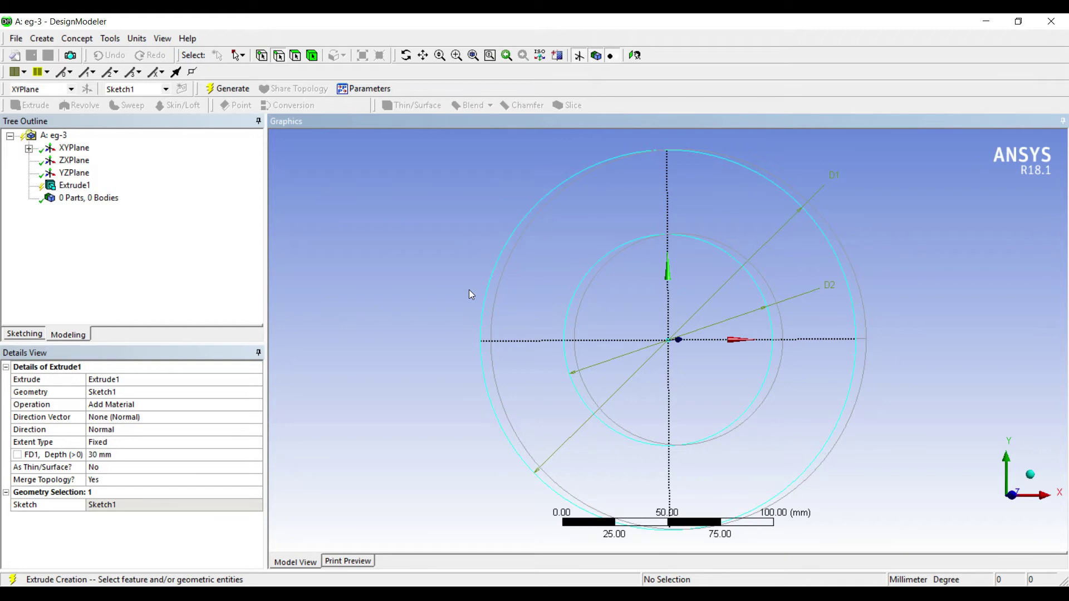
click(227, 90)
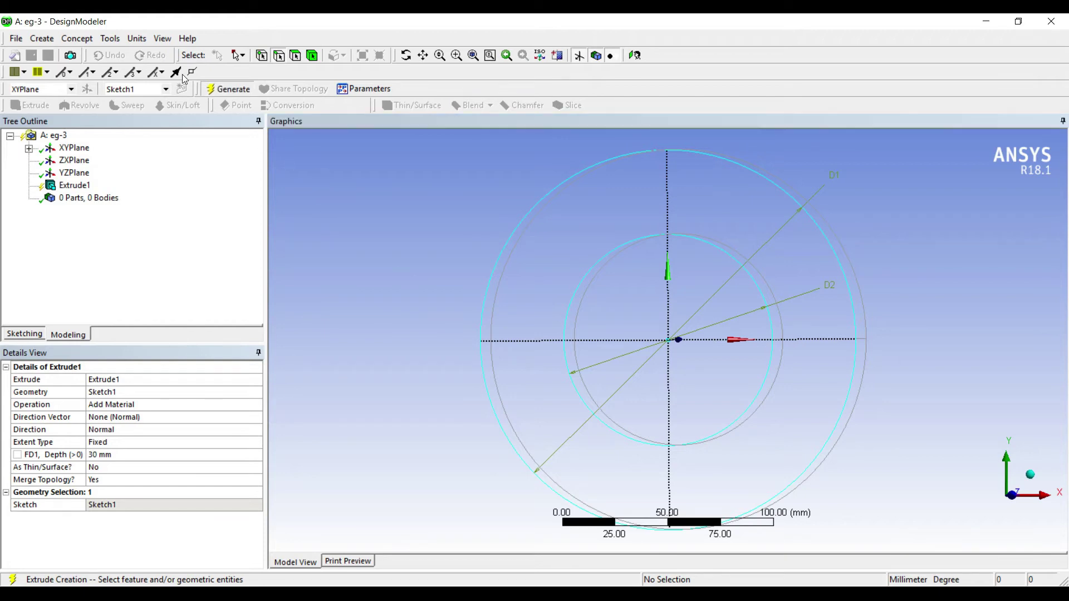
middle_drag(663, 301, 578, 283)
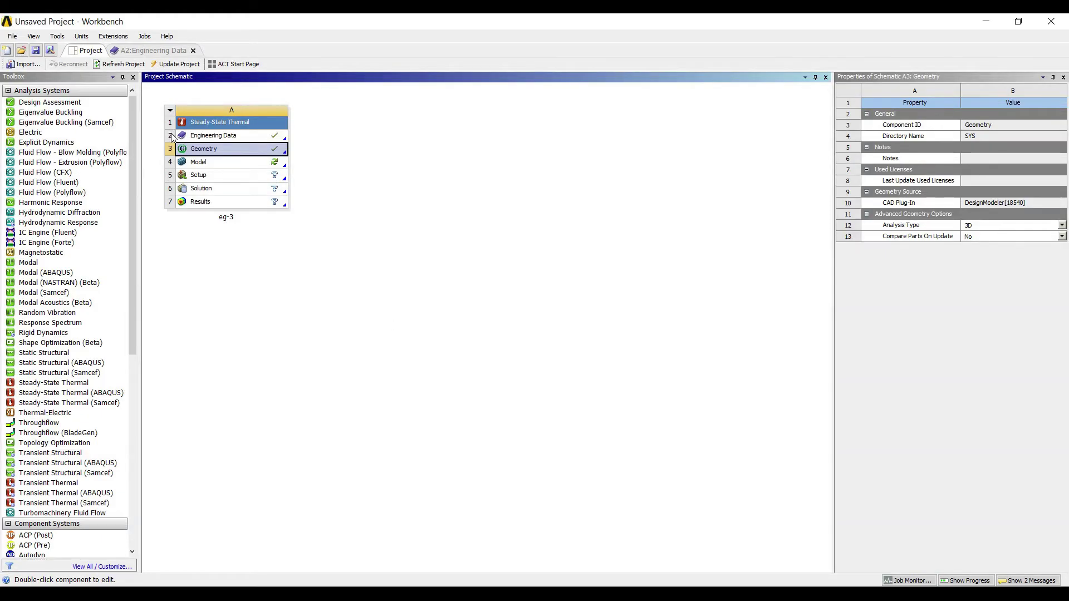
- Open the thermal system's model in Mechanical and select the cylinder's solid body under the geometry
double_click(199, 162)
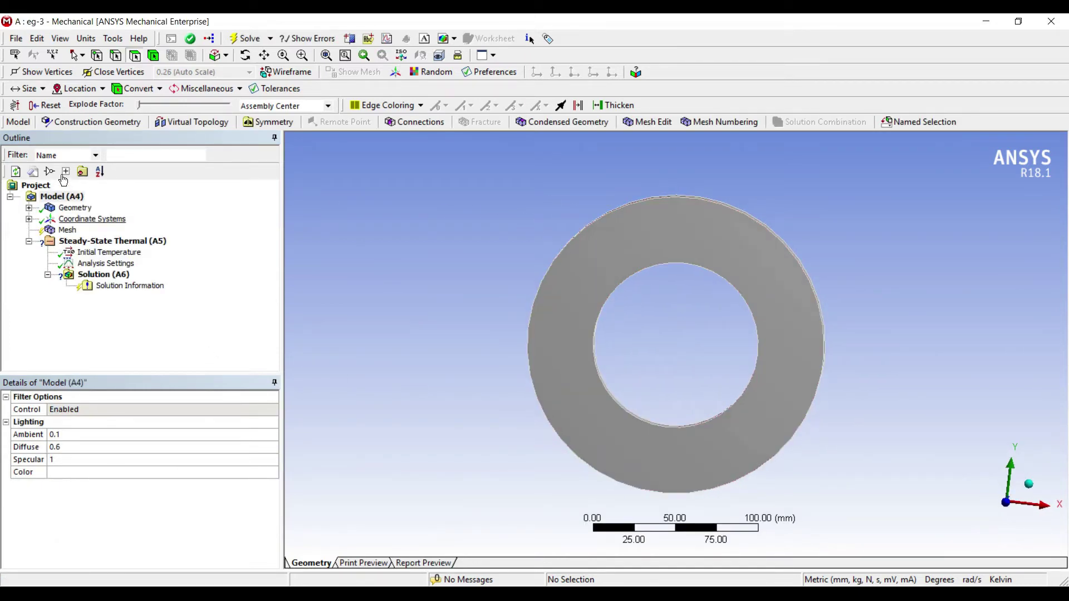
click(29, 208)
click(75, 219)
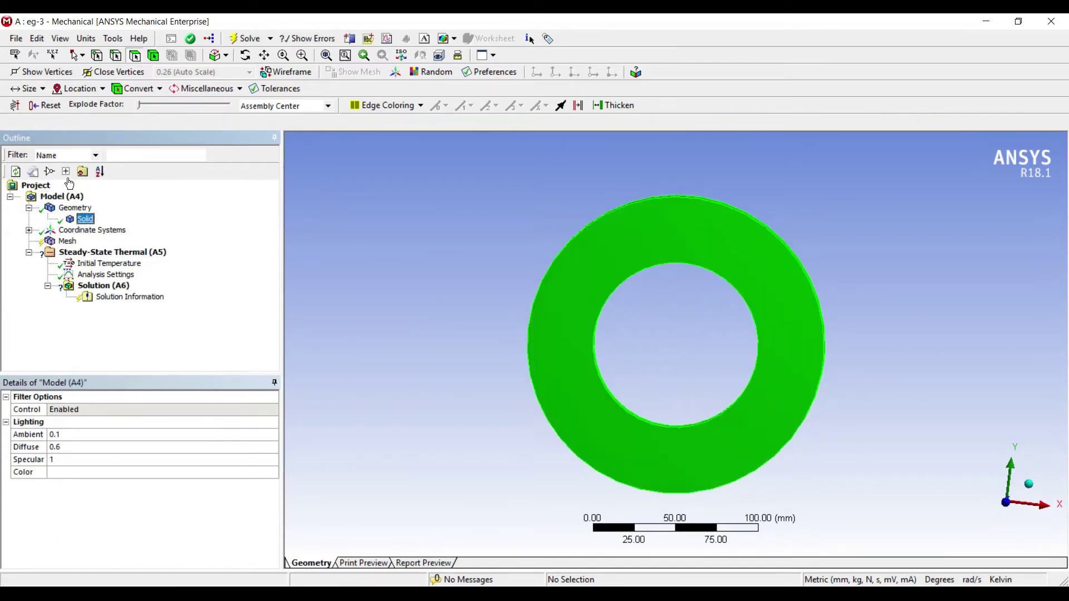
- Choose the cylinder's material in the material assignment of the solid body
click(200, 510)
click(261, 510)
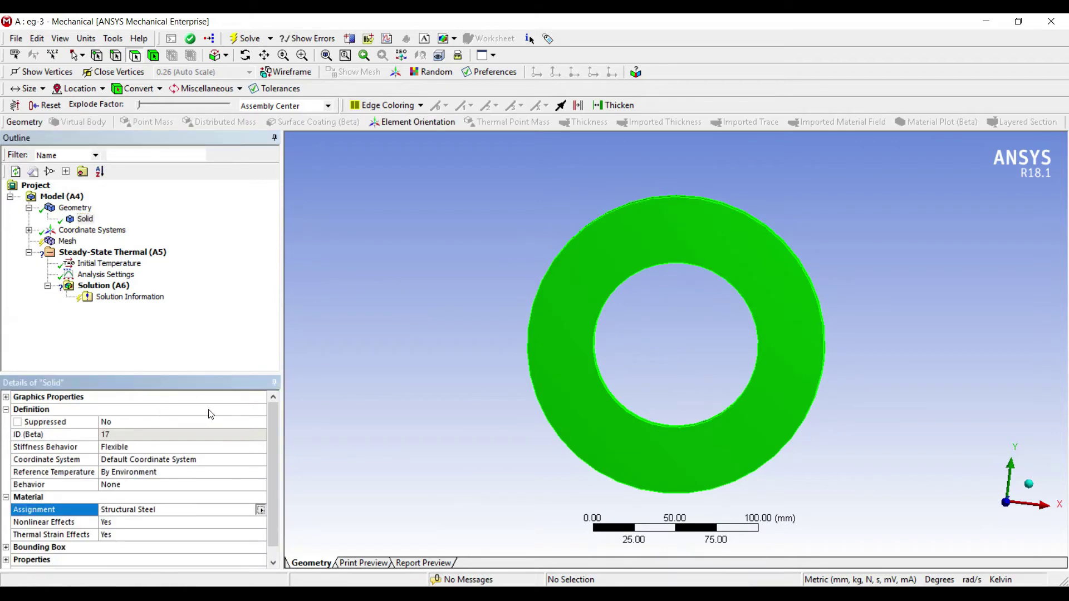
click(261, 510)
click(300, 568)
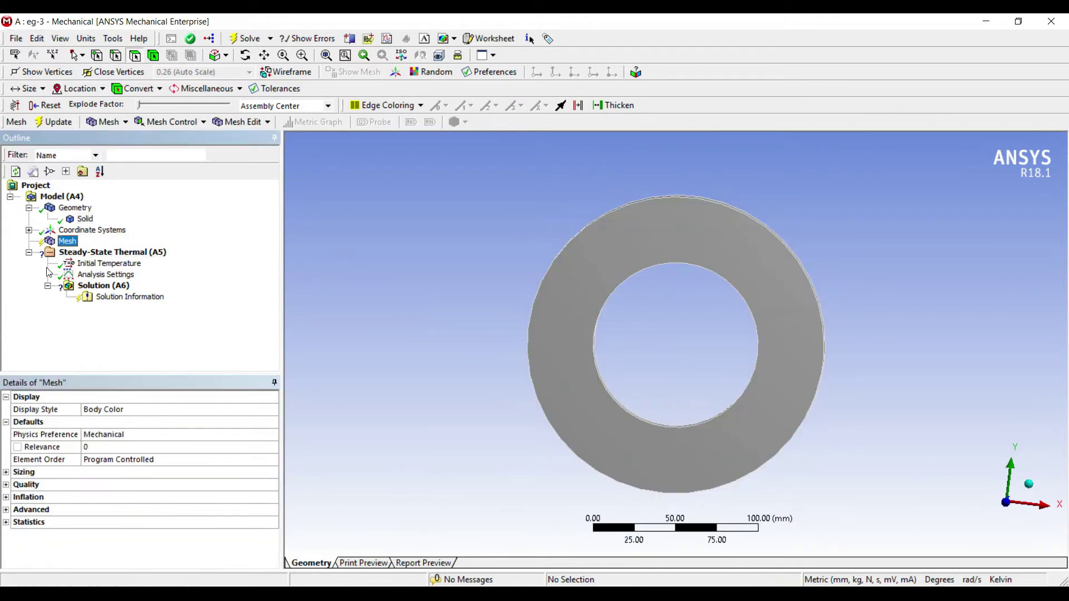
- Set the mesh sizing's relevance center to Fine and generate the mesh on the cylinder
click(25, 472)
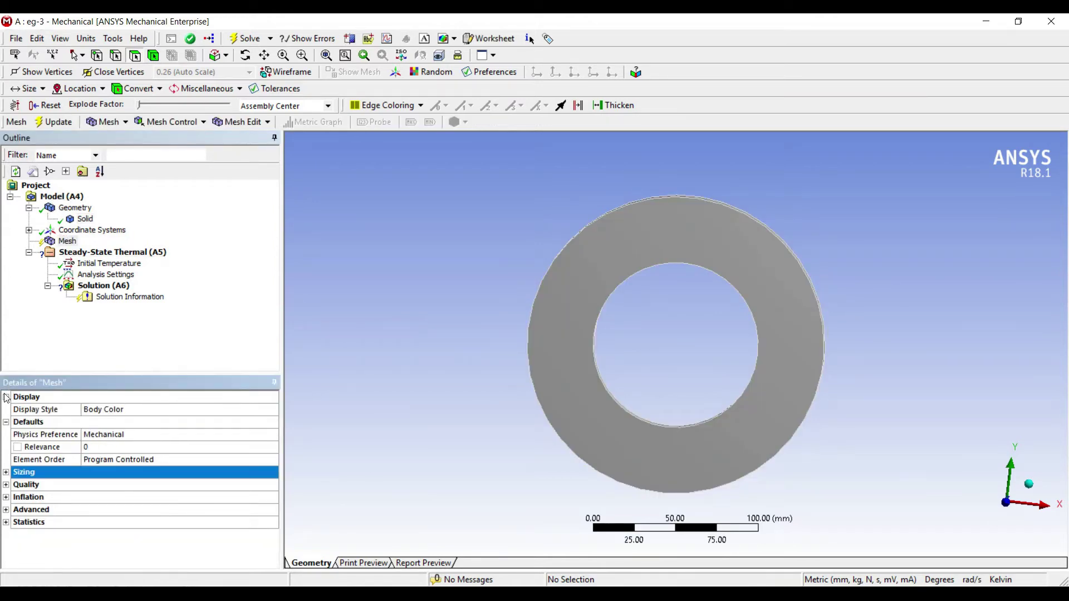
click(5, 472)
click(165, 497)
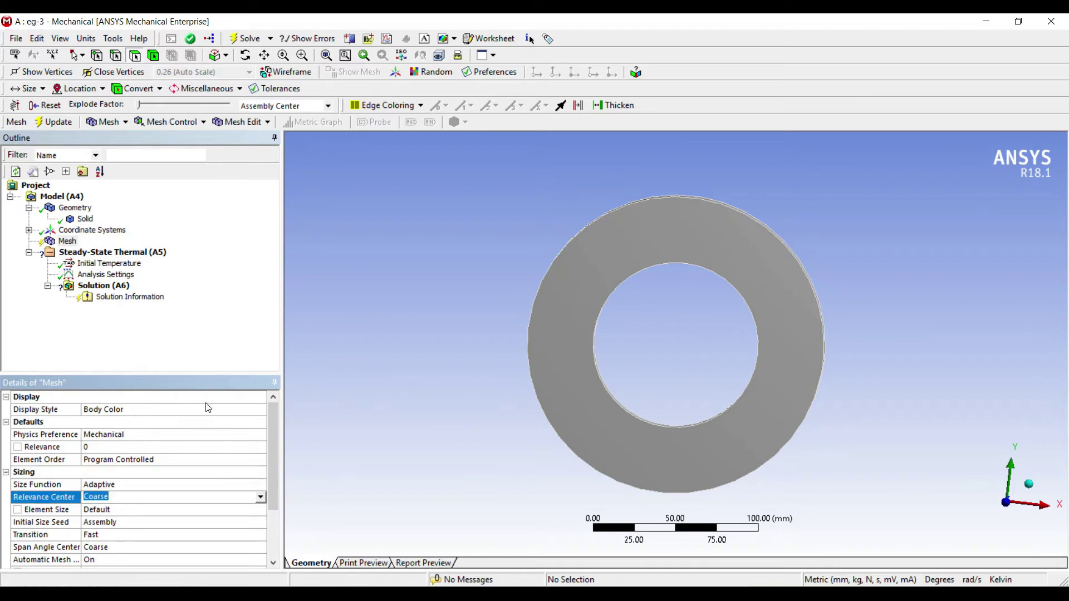
key(alt+Down)
key(Down)
key(Down)
key(Return)
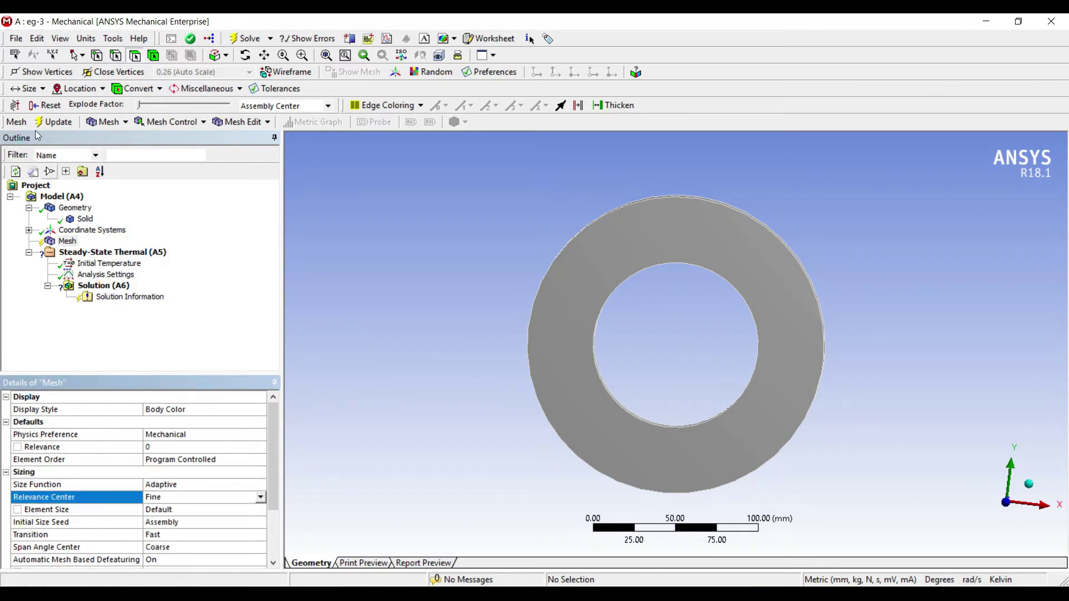
key(F5)
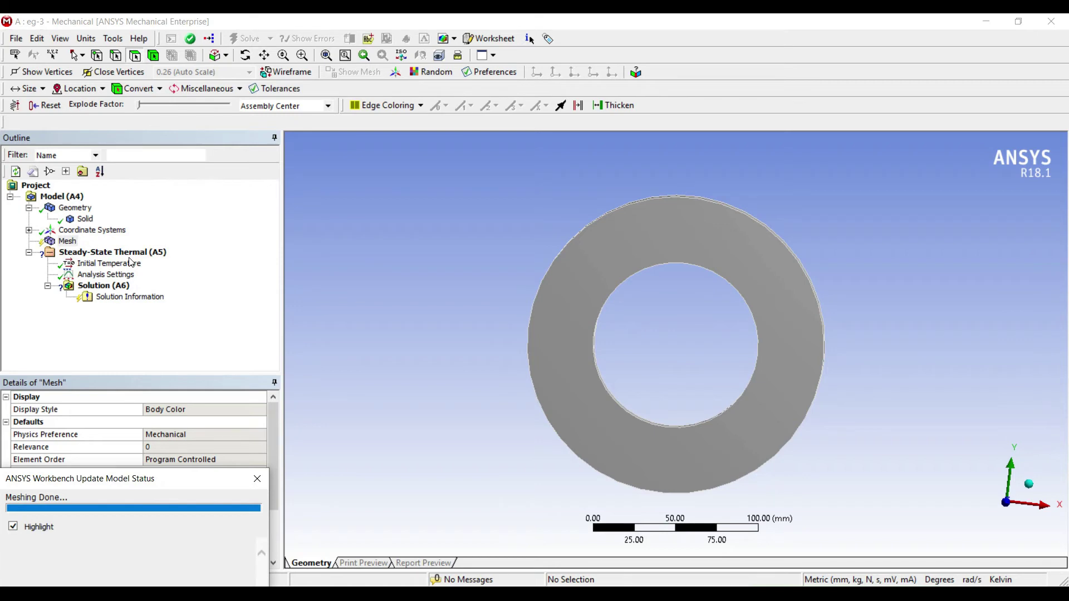
- Apply a temperature load of 600 °C to the cylinder's inner cylindrical face
click(106, 274)
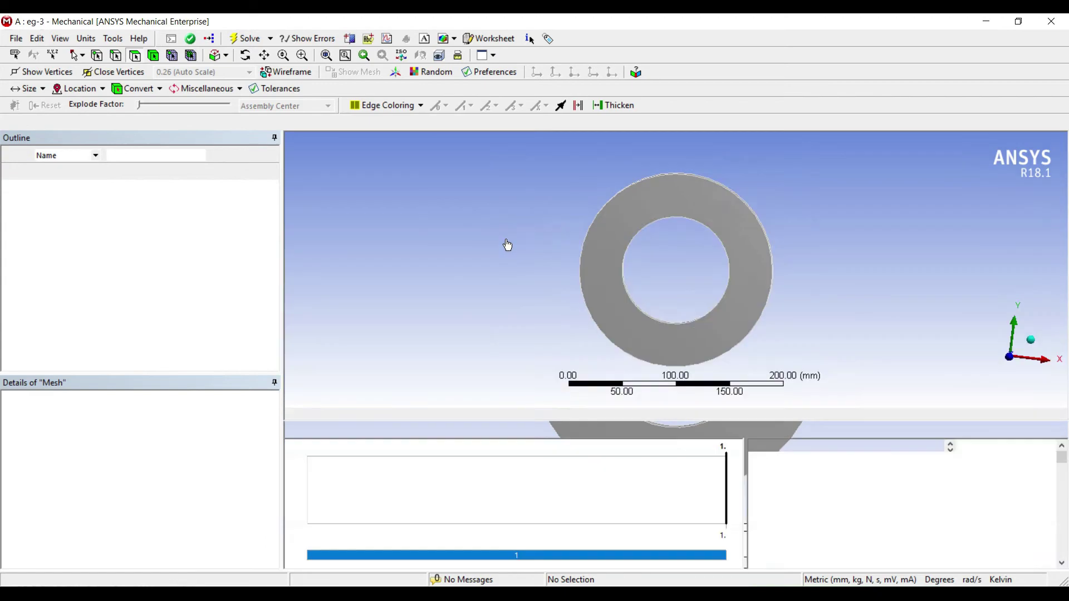
middle_drag(504, 242, 491, 209)
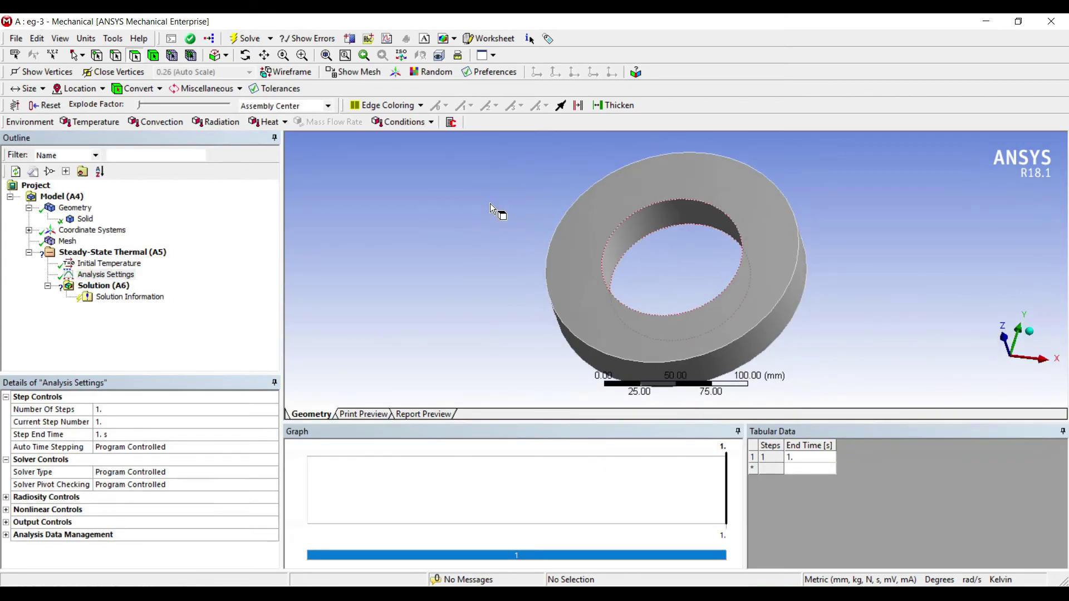
click(620, 240)
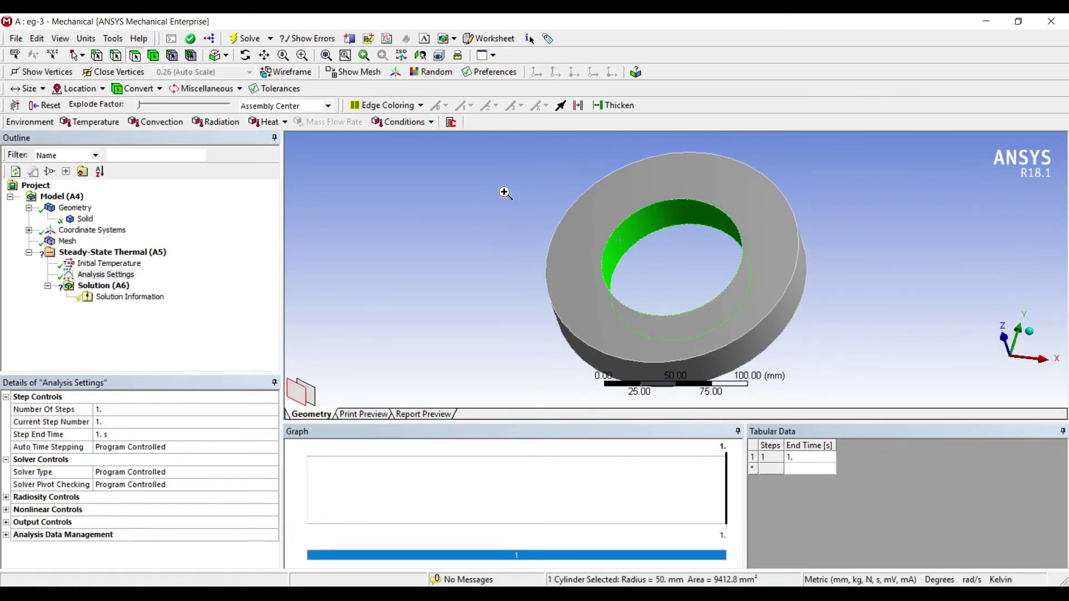
right_click(637, 235)
mouse_move(668, 241)
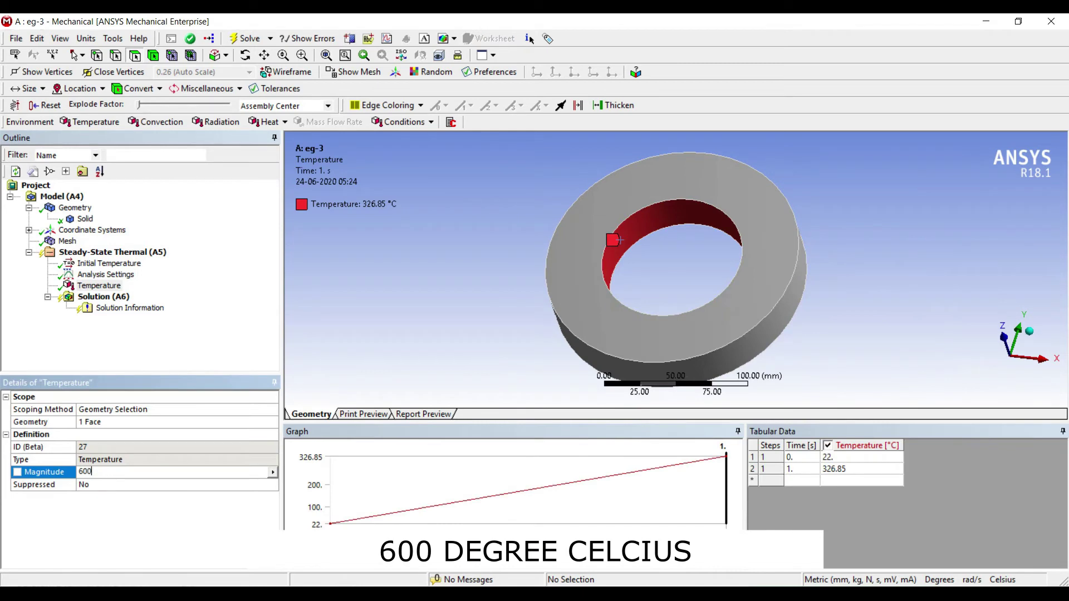
key(Return)
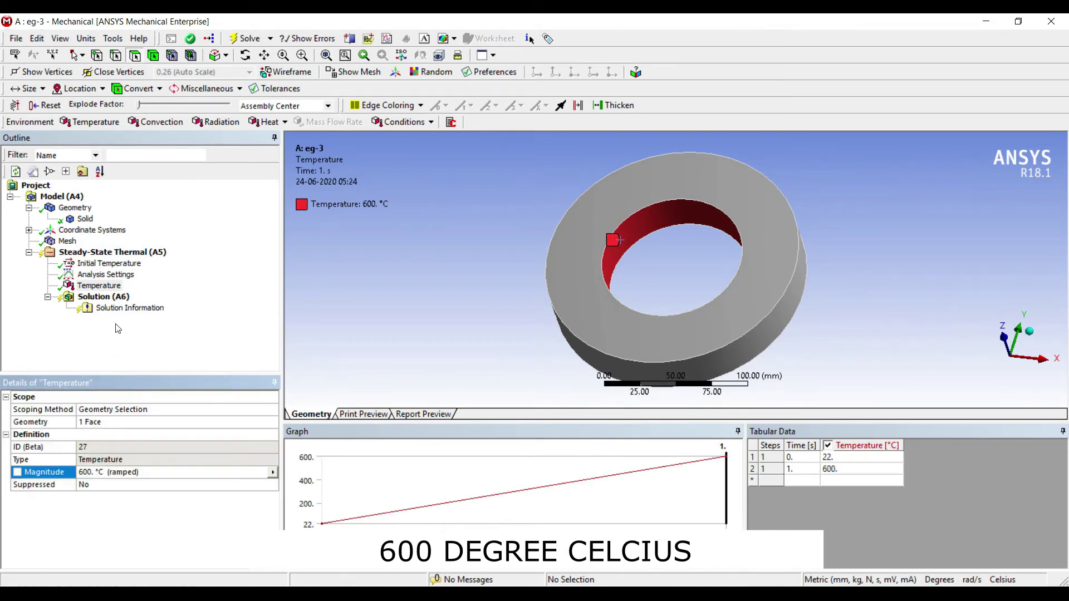
- Apply a second temperature load of 29 °C to the cylinder's outer cylindrical face
click(801, 281)
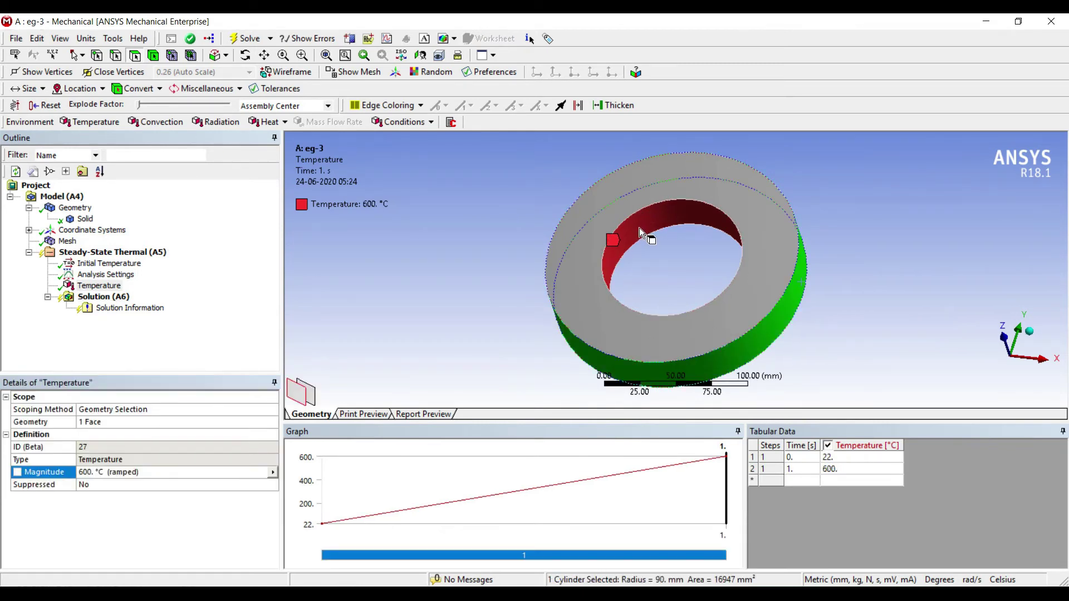
right_click(639, 228)
mouse_move(647, 232)
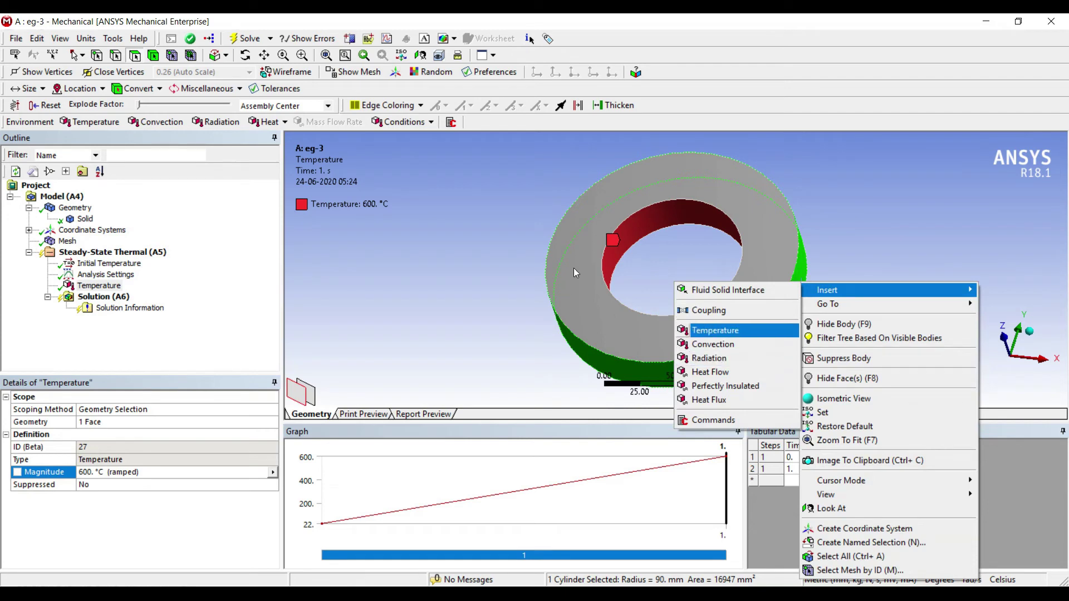
key(Return)
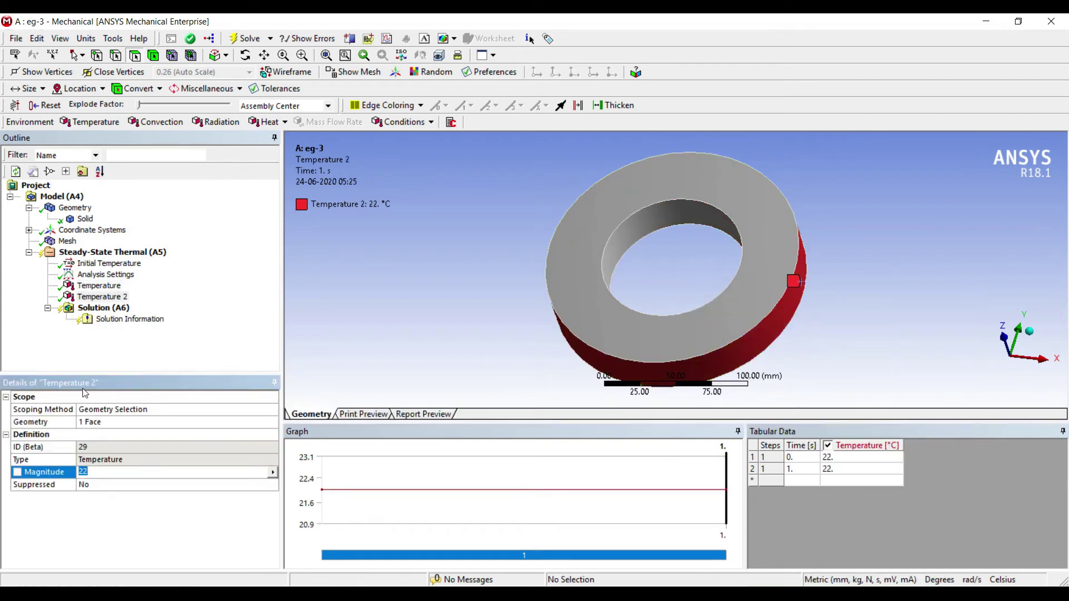
text(29)
key(Return)
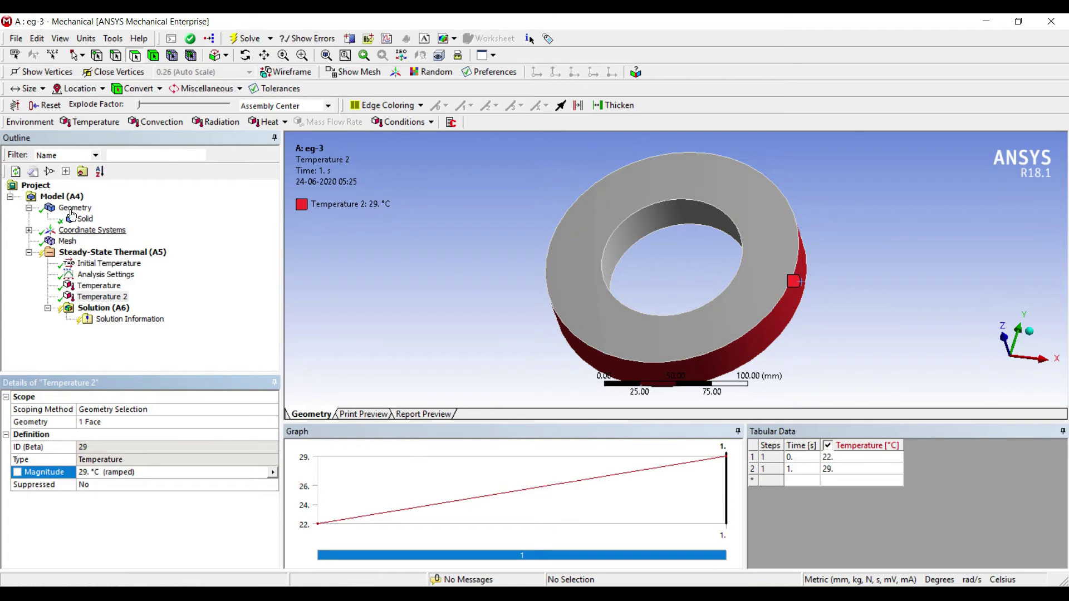
- Insert a thermal Temperature result for all bodies under the solution
click(104, 307)
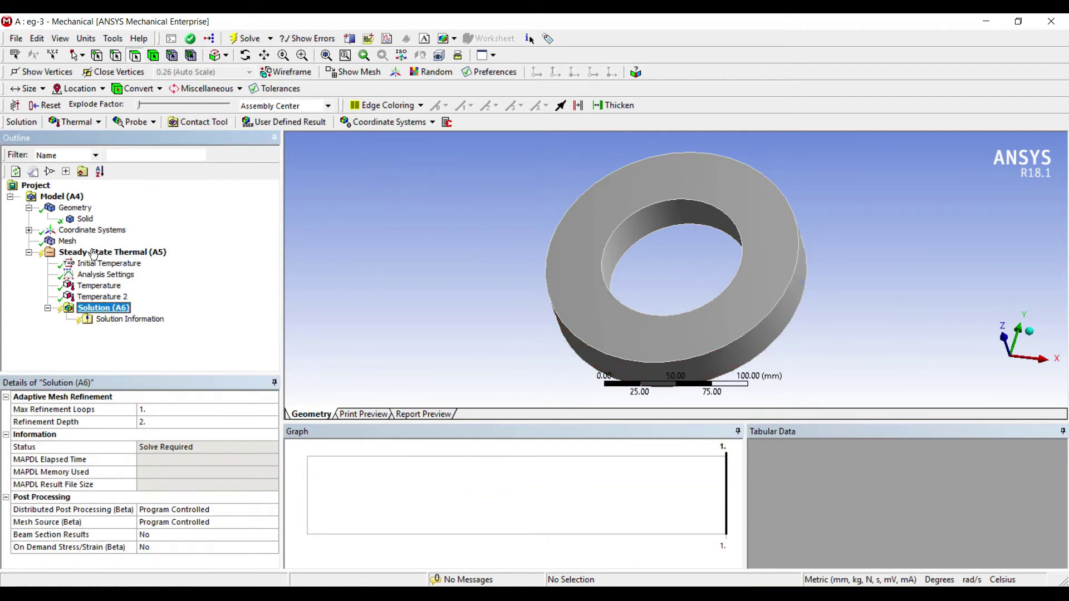
right_click(115, 308)
mouse_move(128, 316)
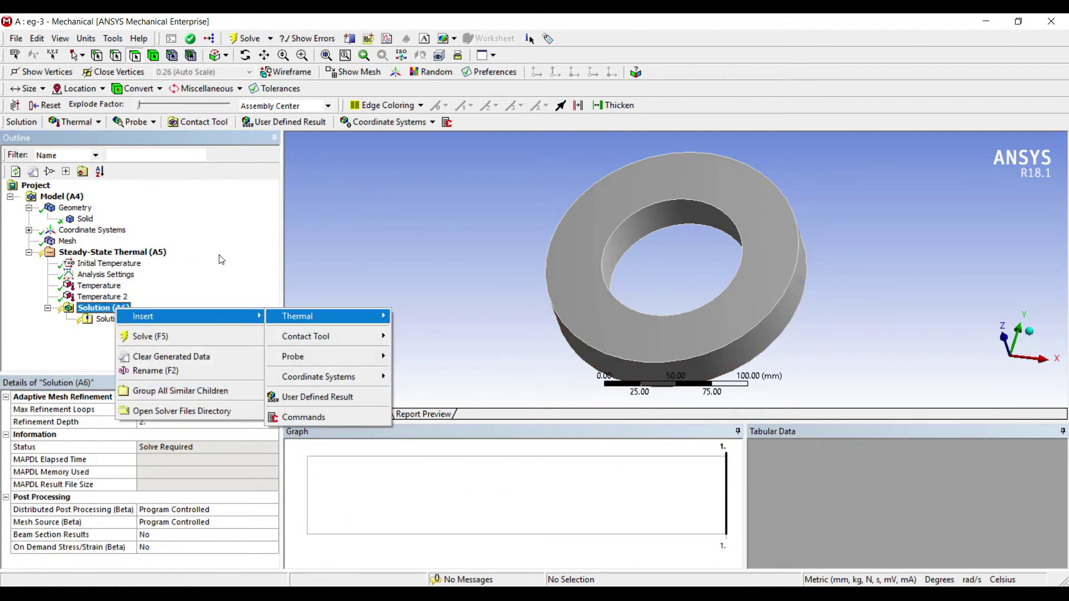
key(Right)
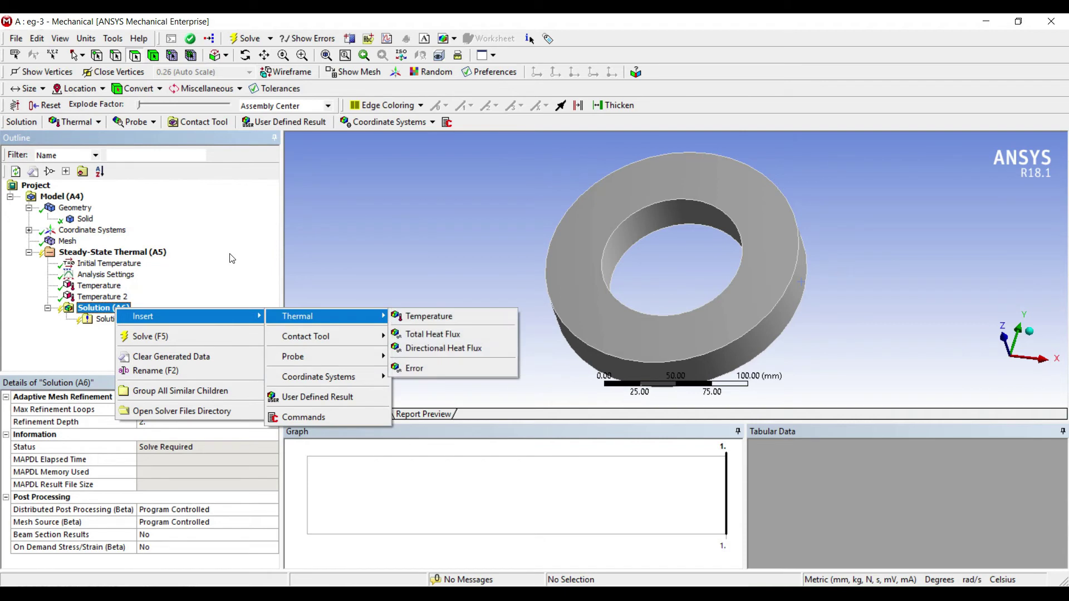
key(Down)
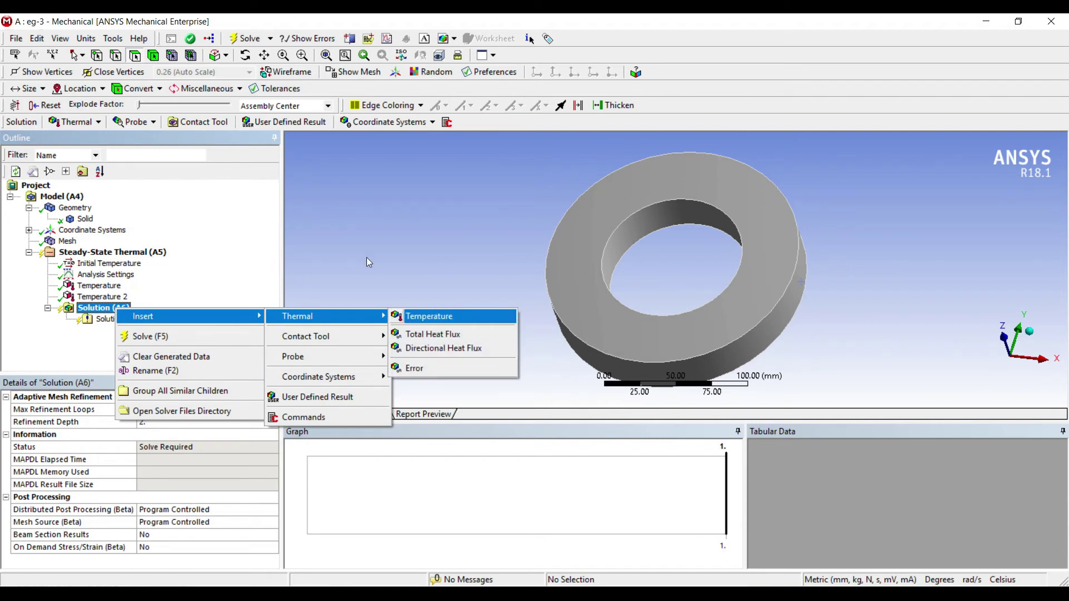
key(Return)
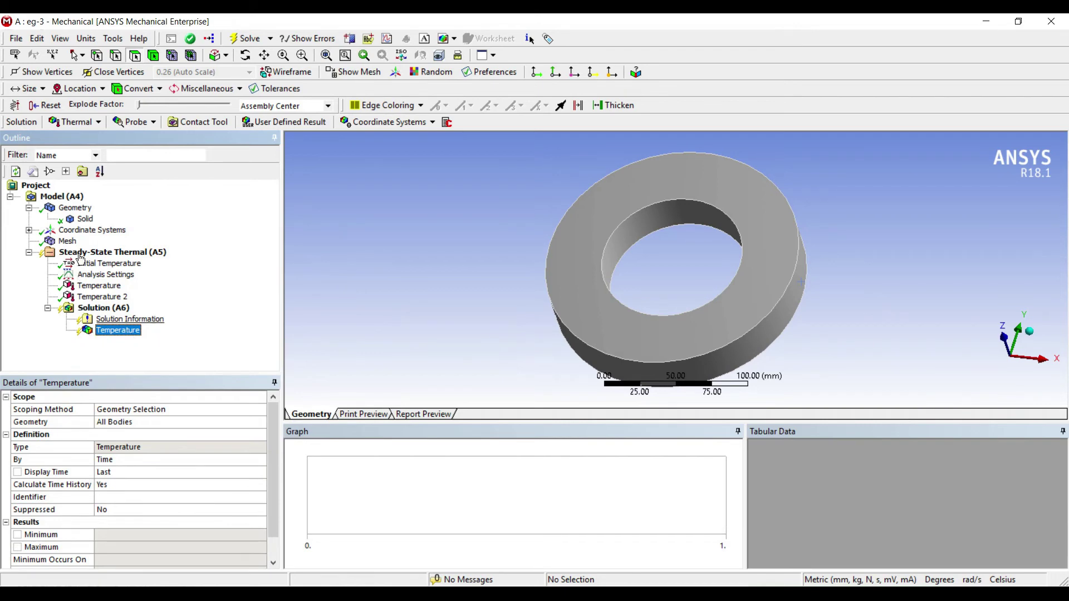
- Add a Total Heat Flux result for all bodies to the solution
right_click(115, 309)
mouse_move(143, 318)
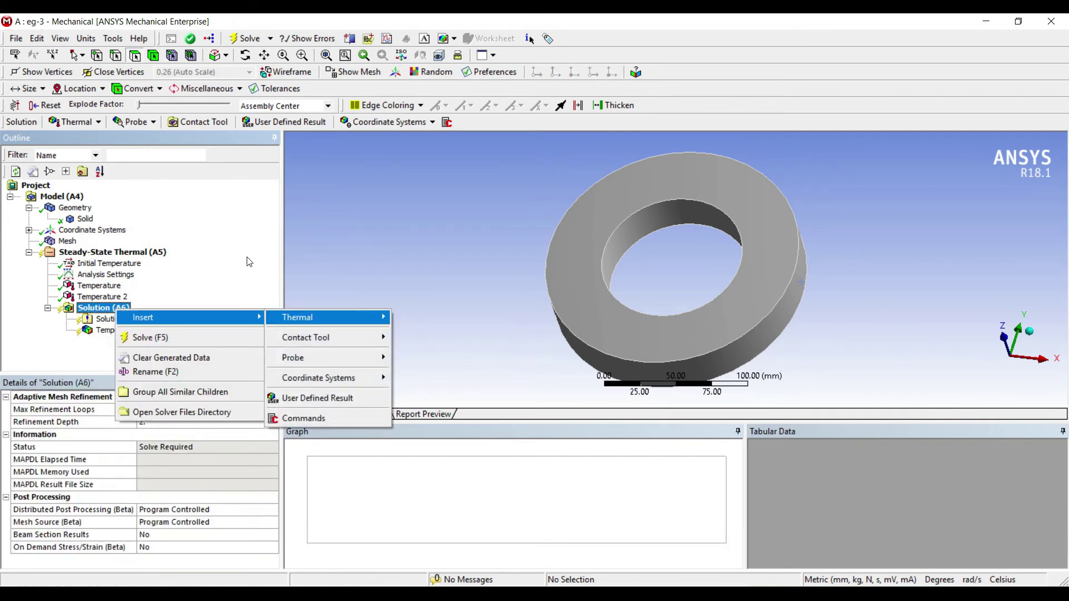
key(Right)
key(Down)
key(Return)
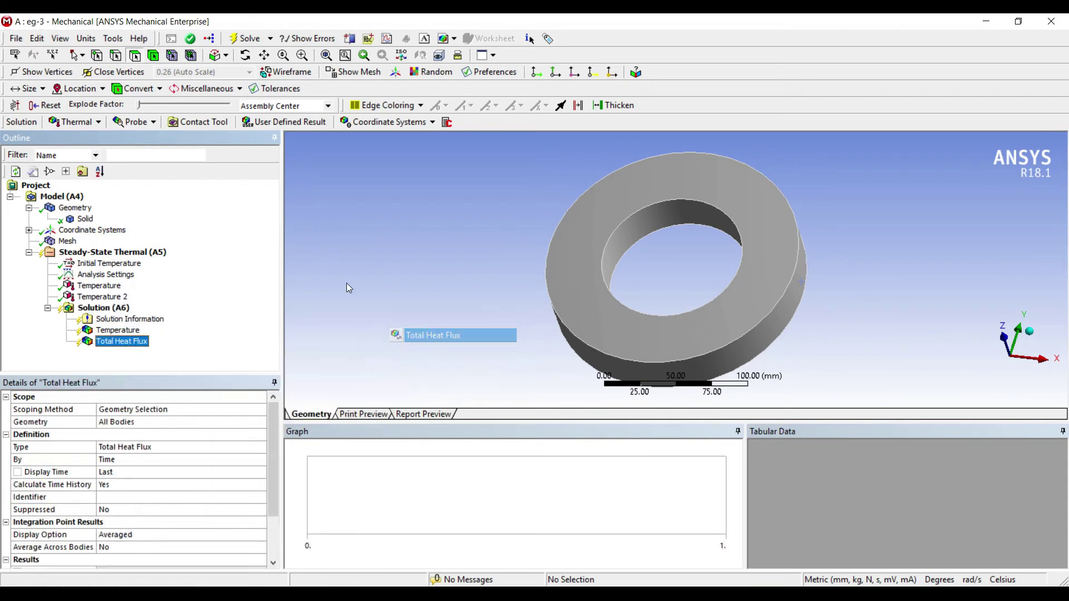
- Select the solution and solve the steady-state thermal analysis
key(Up)
key(Up)
key(Up)
click(245, 38)
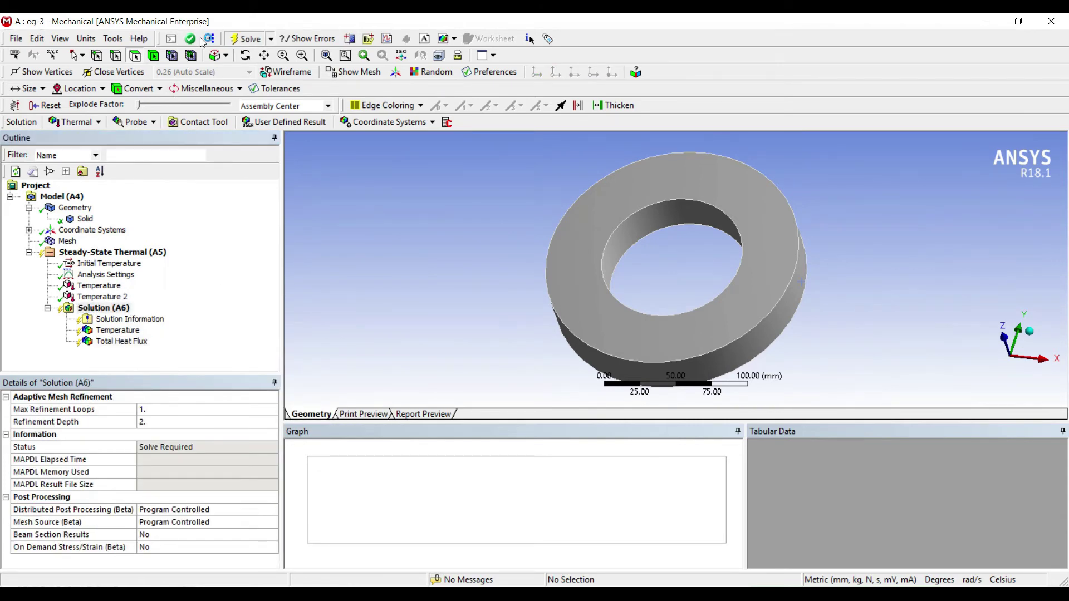
- Display the solved temperature distribution facing the ring, show its maximum and minimum labels, and play the result animation
middle_drag(592, 235, 613, 242)
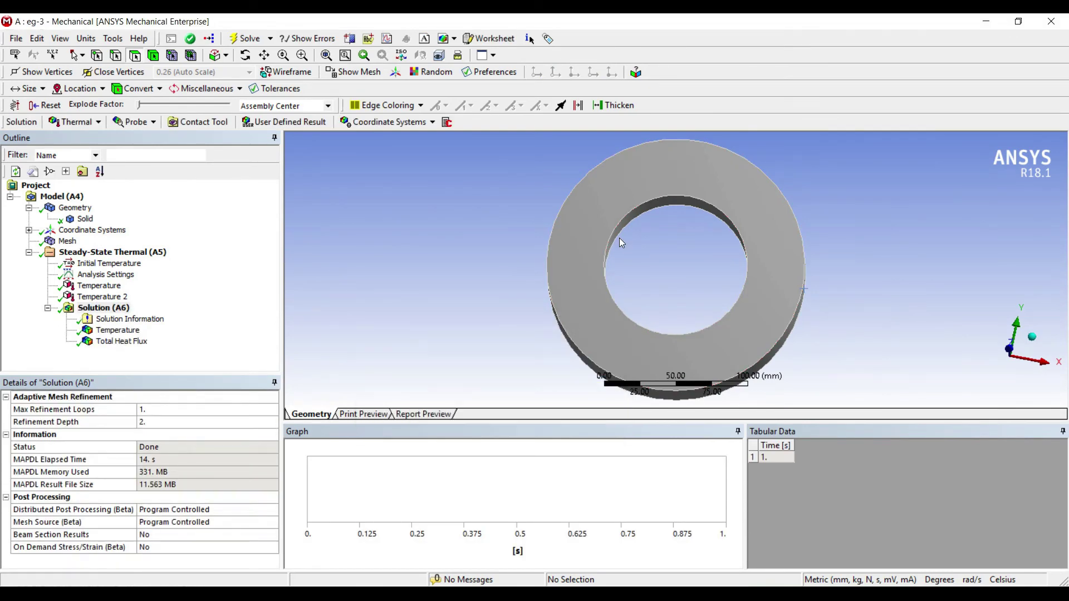
click(115, 330)
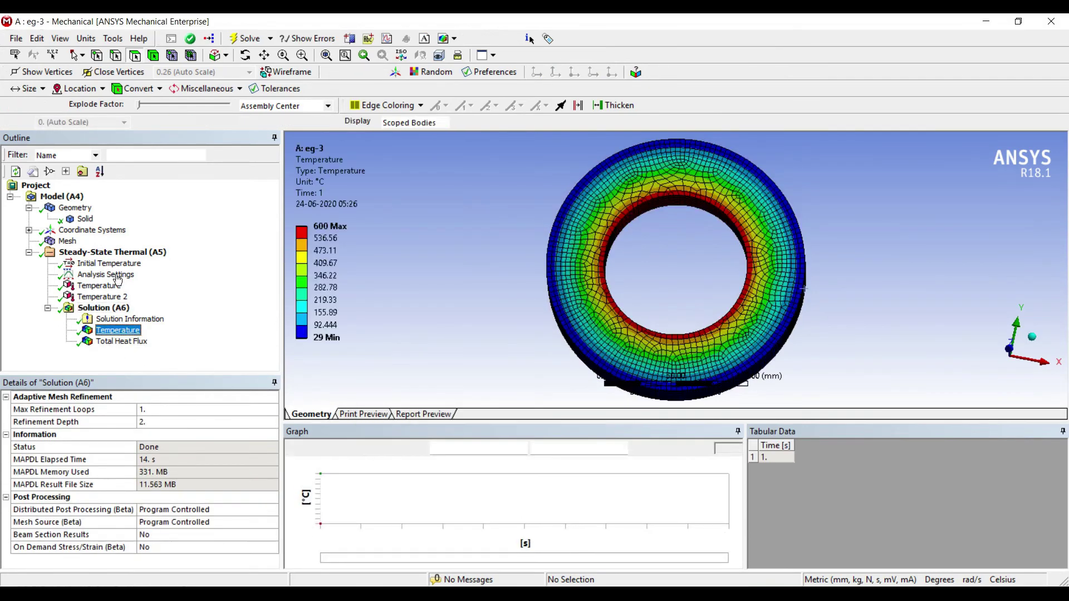
middle_drag(555, 185, 561, 193)
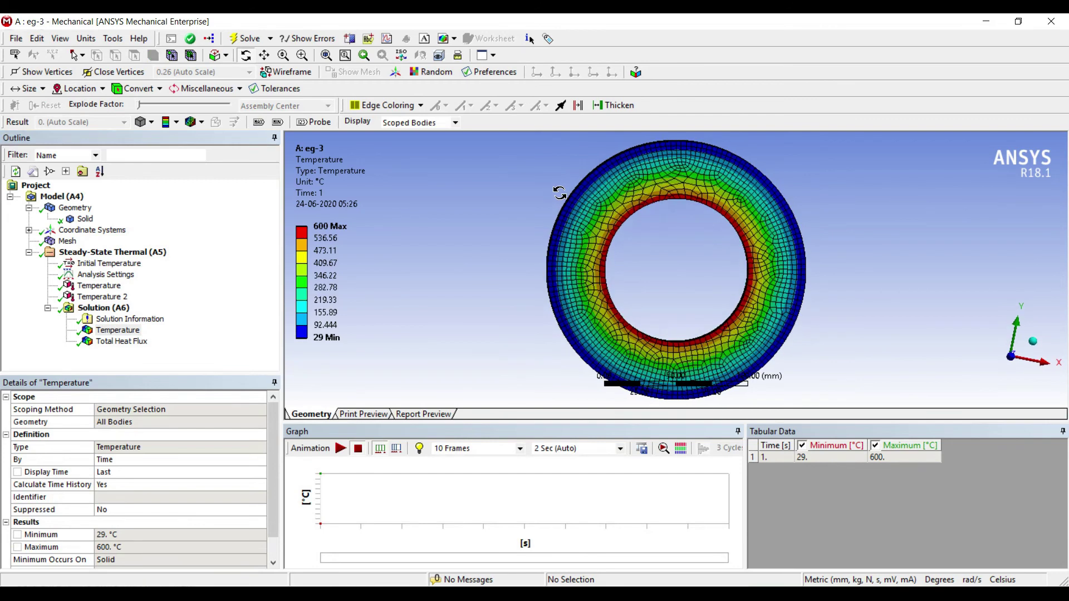
scroll(556, 193, up, 2)
scroll(585, 196, down, 2)
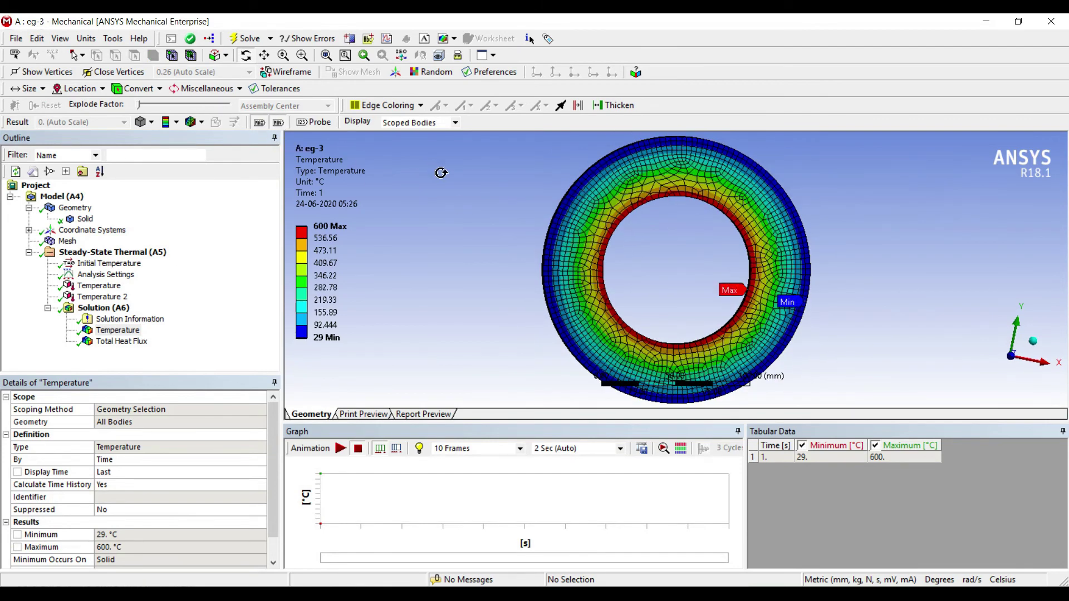
click(340, 448)
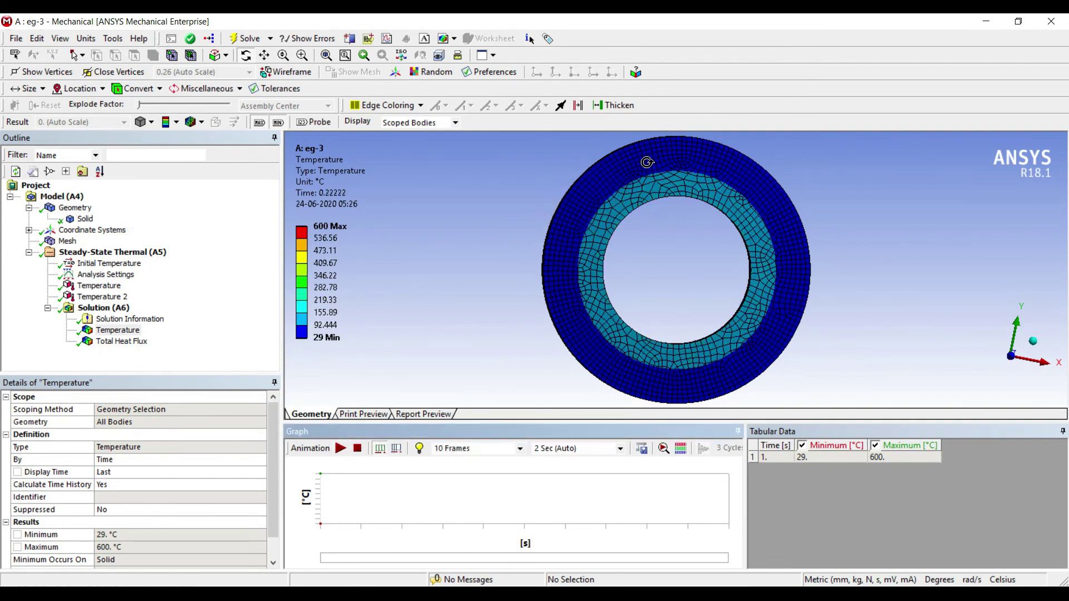
- Display the total heat flux distribution on the cylinder, then play and stop its animation
click(122, 341)
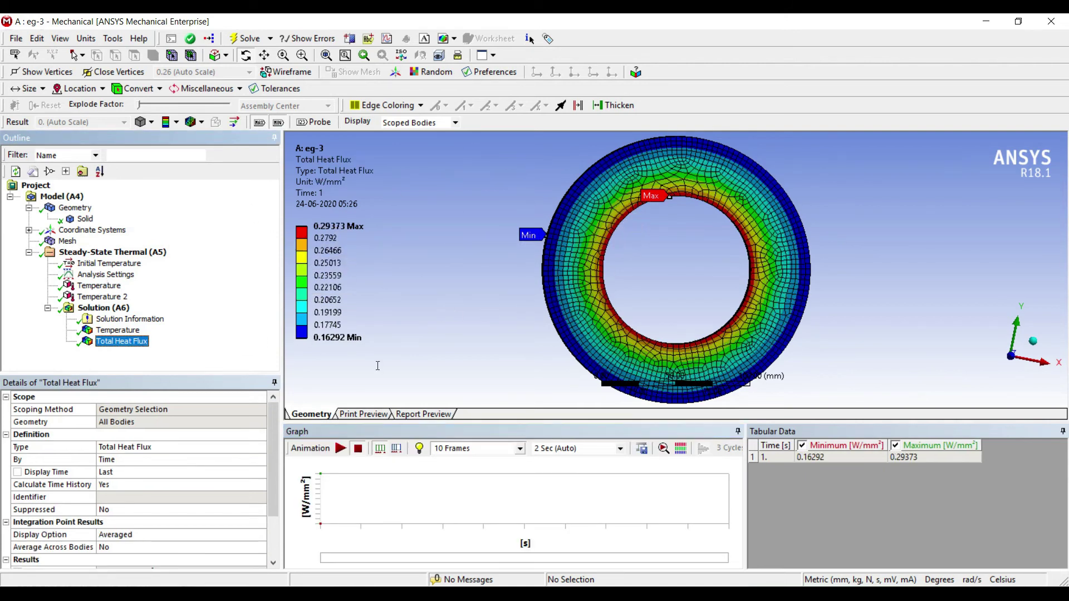
click(341, 449)
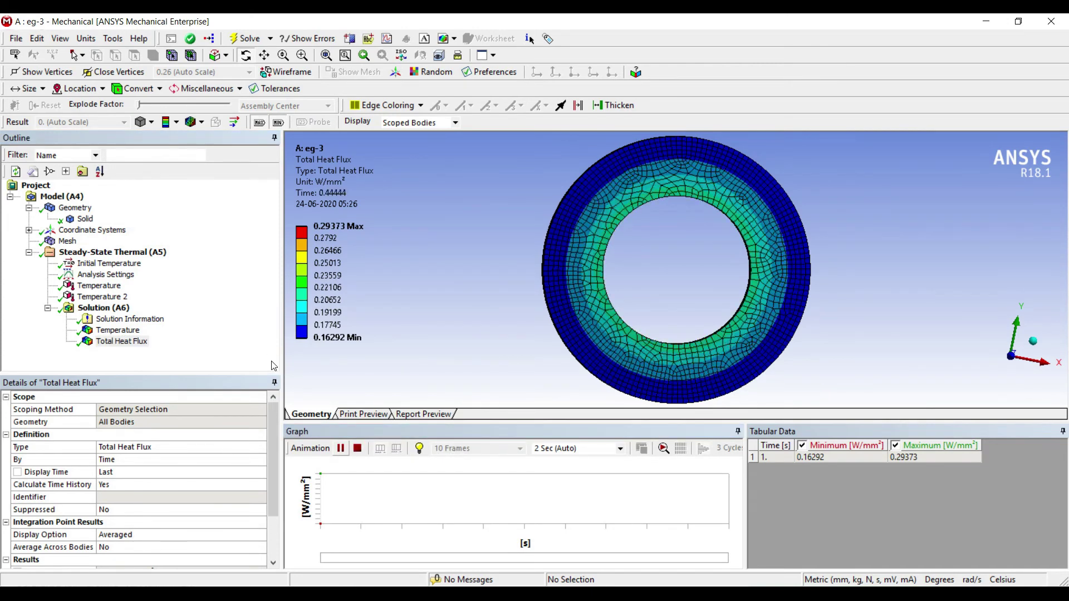
click(341, 448)
- Return to the temperature result and set its animation to 100 frames over 10 seconds
key(Up)
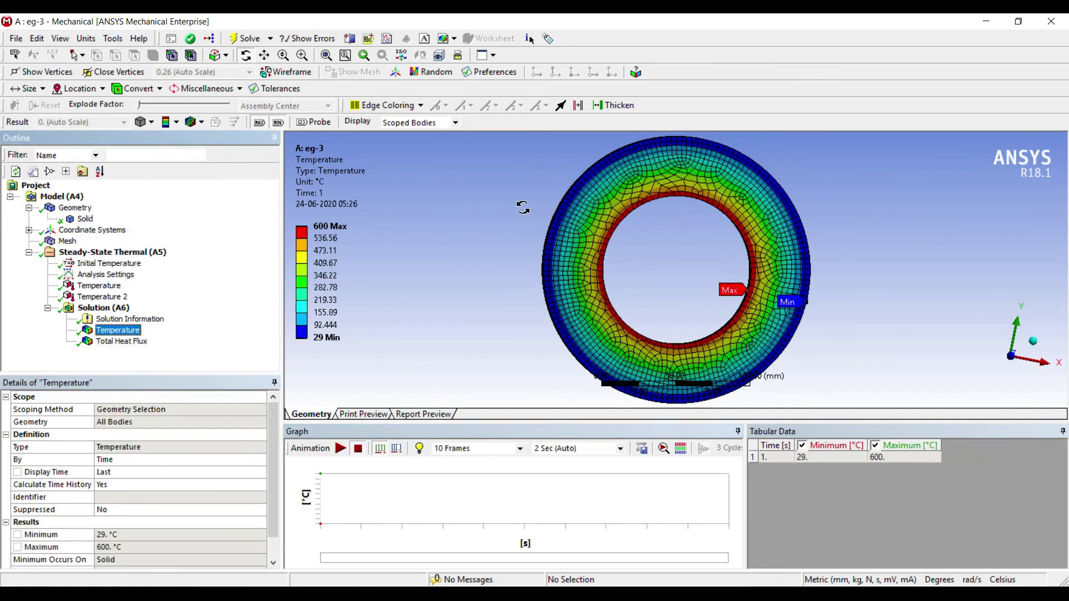
scroll(548, 158, up, 2)
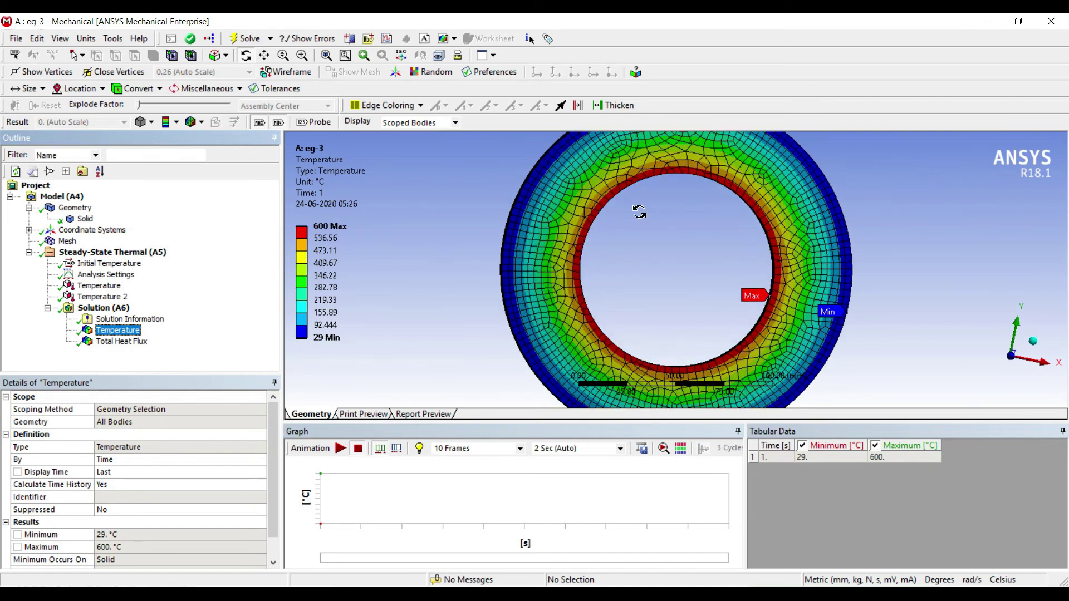
click(314, 122)
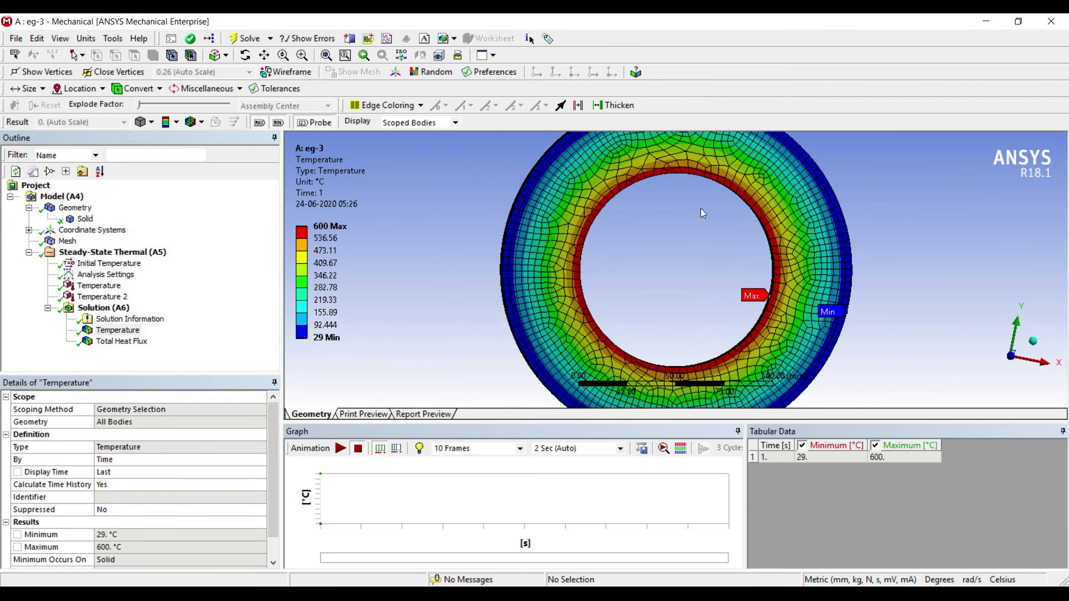
scroll(700, 208, down, 3)
scroll(659, 239, down, 2)
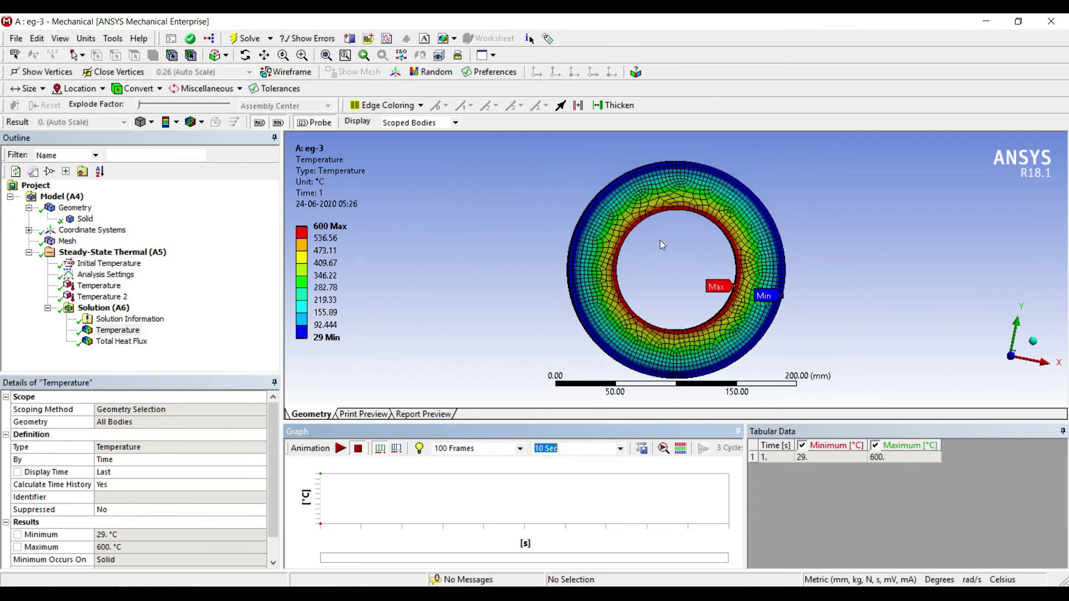